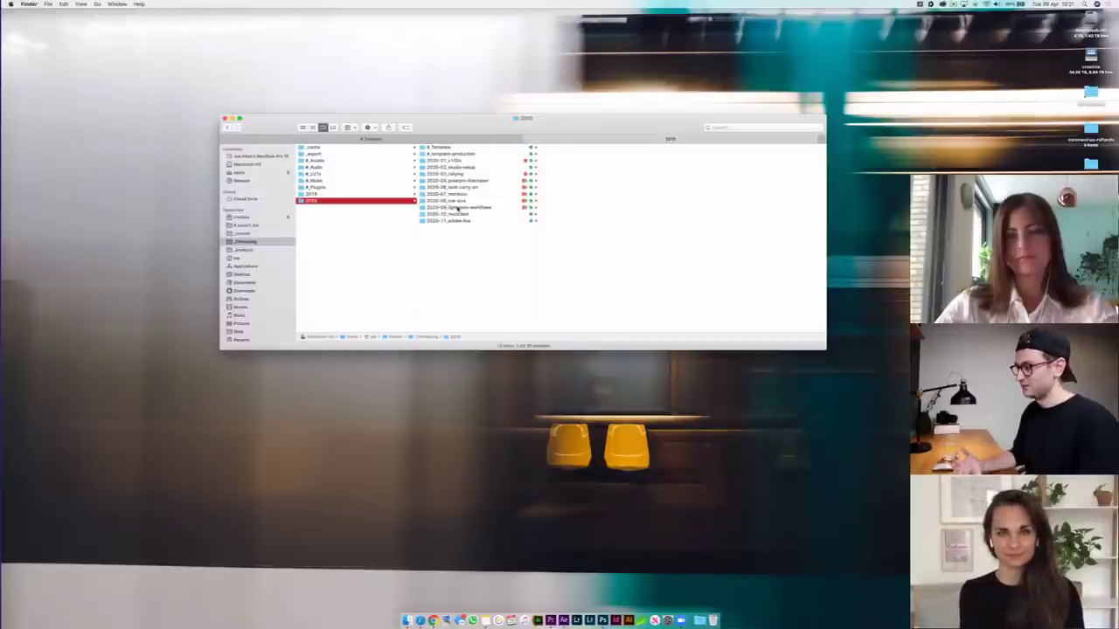
# - Open the #_Template folder within 2020 and view the contents of its 01_source-video subfolder
pyautogui.click(490, 148)
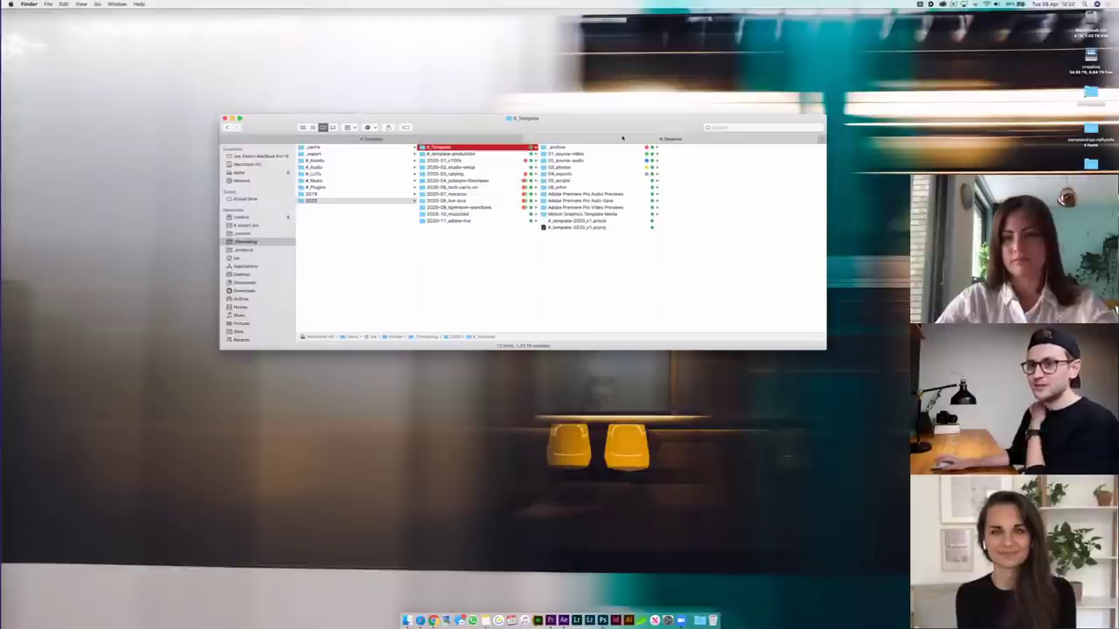
pyautogui.moveTo(620, 133); pyautogui.dragTo(644, 147)
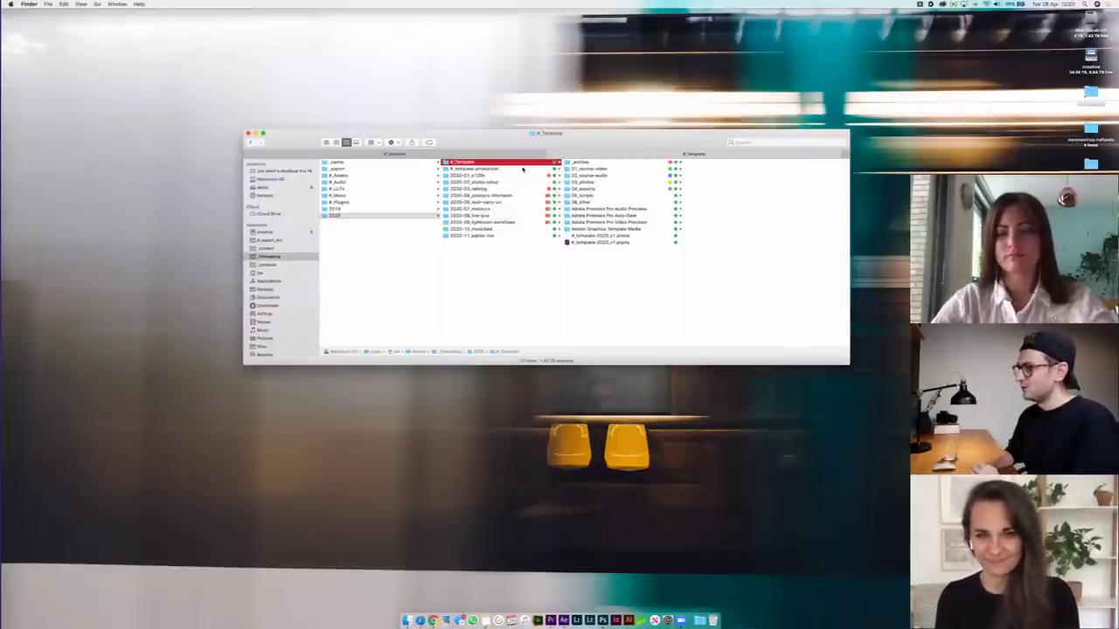
pyautogui.click(604, 170)
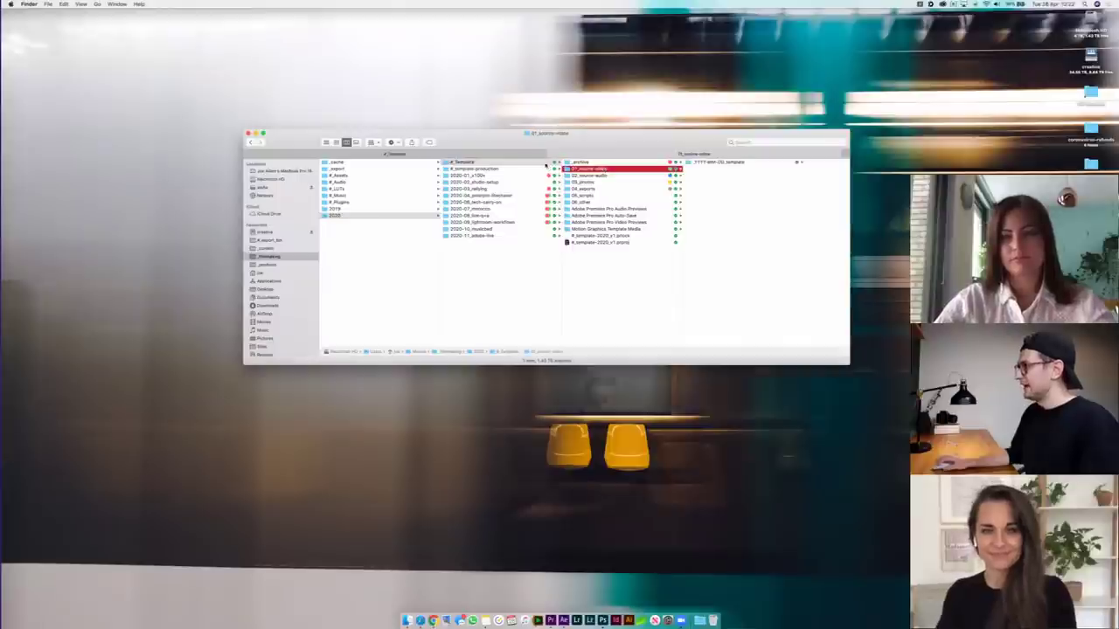
pyautogui.click(525, 162)
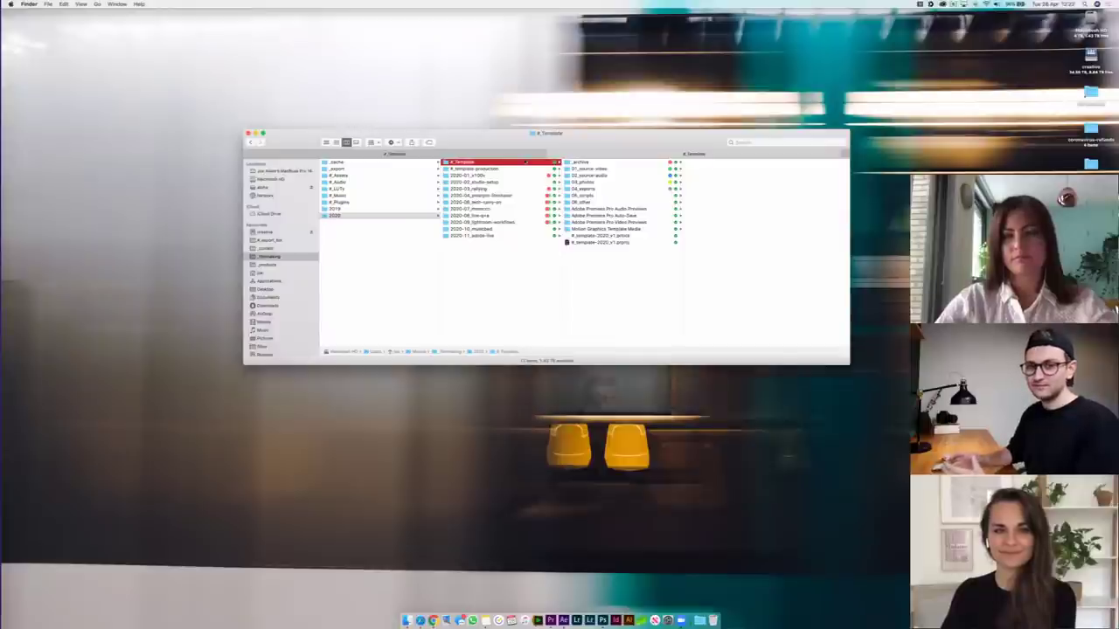
pyautogui.click(591, 168)
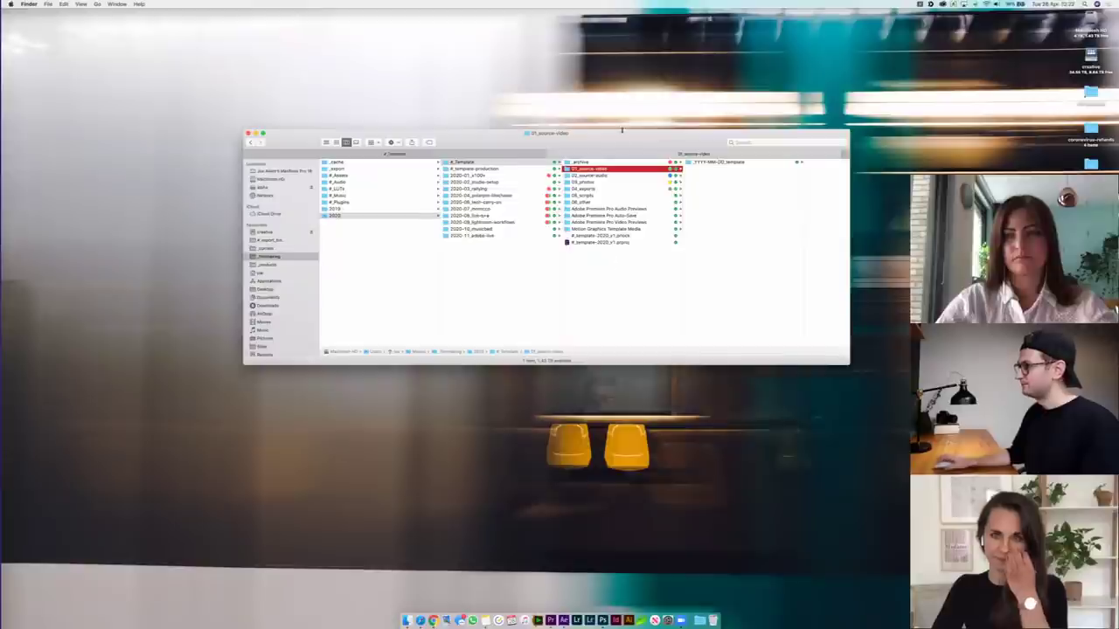
# - Duplicate the _YYYY-MM-DD_template folder in 01_source-video and name the copy 2020-04-28_adobe-live
pyautogui.click(734, 164)
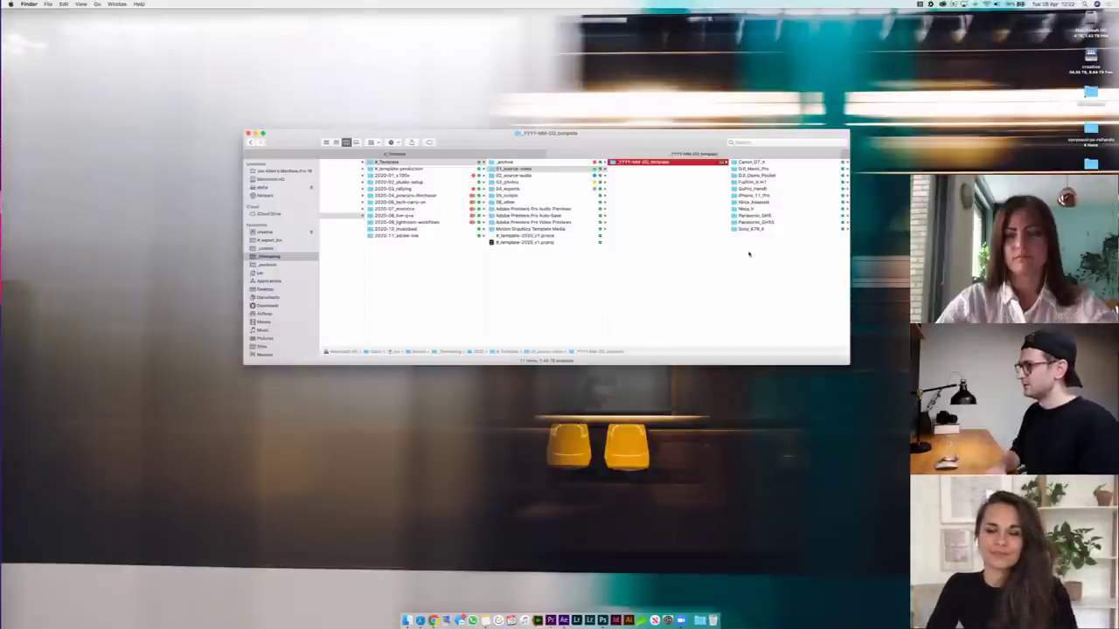
pyautogui.press('super+d')
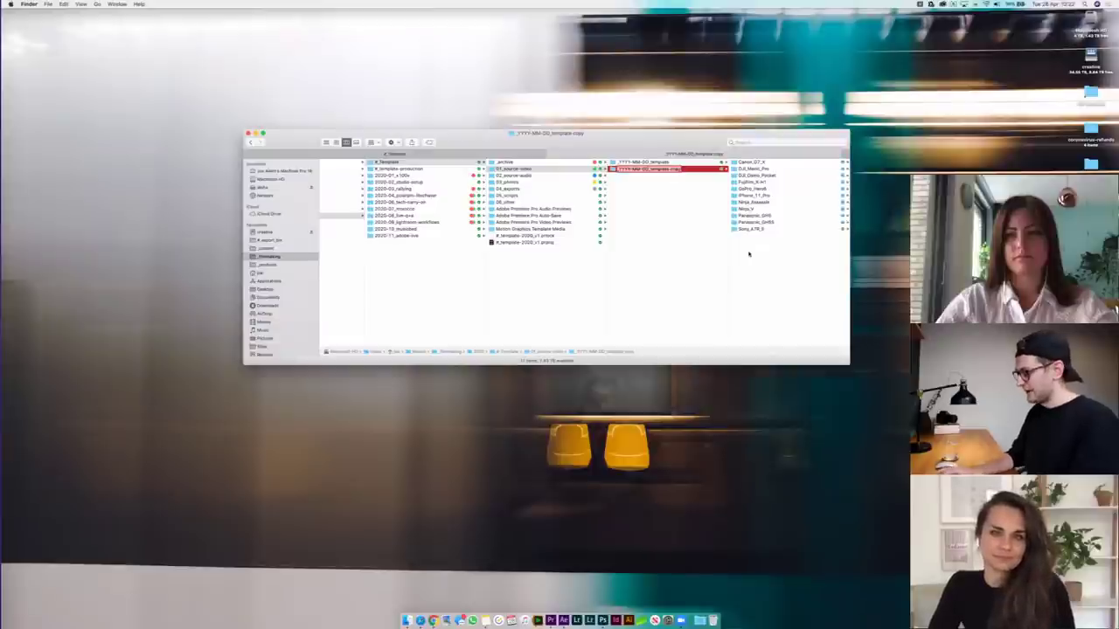
pyautogui.press('Return')
pyautogui.write('2020-04')
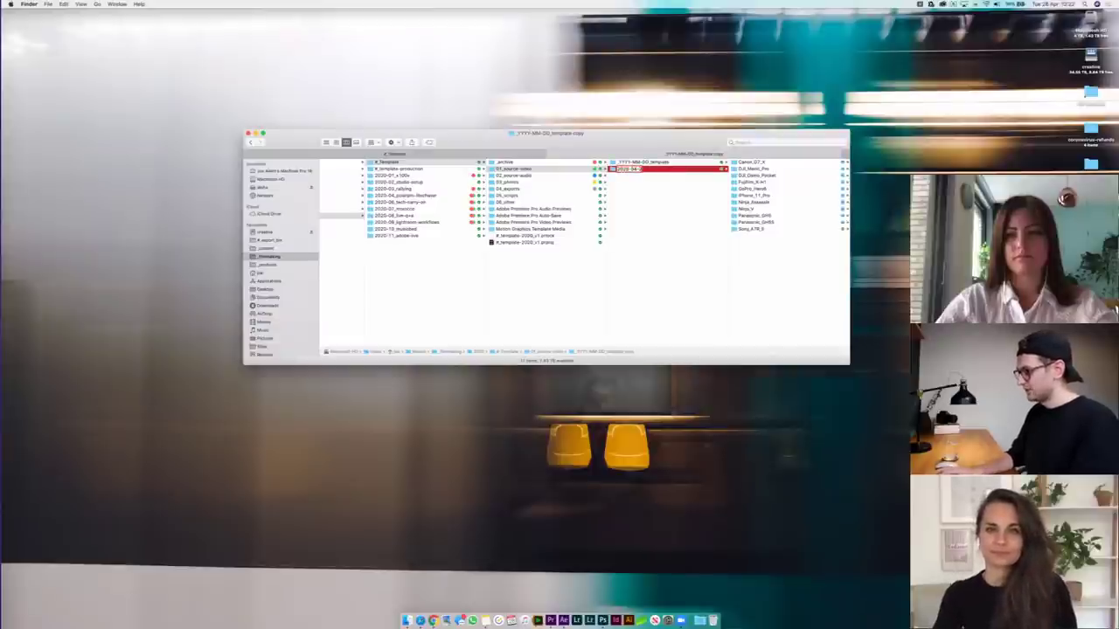
pyautogui.write('-28')
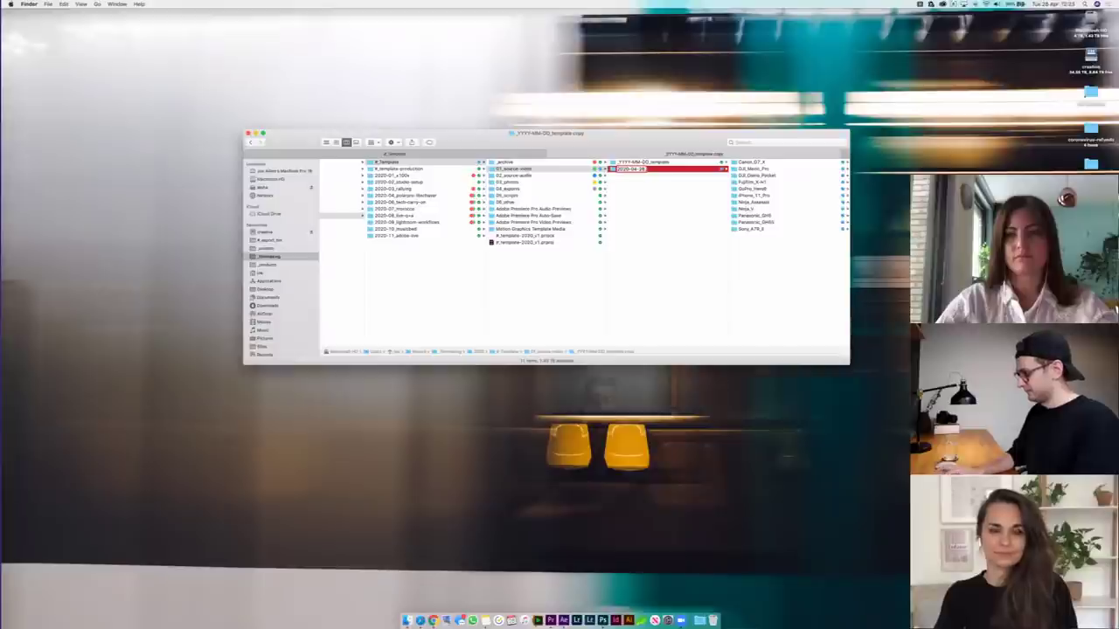
pyautogui.write('_adobe-live')
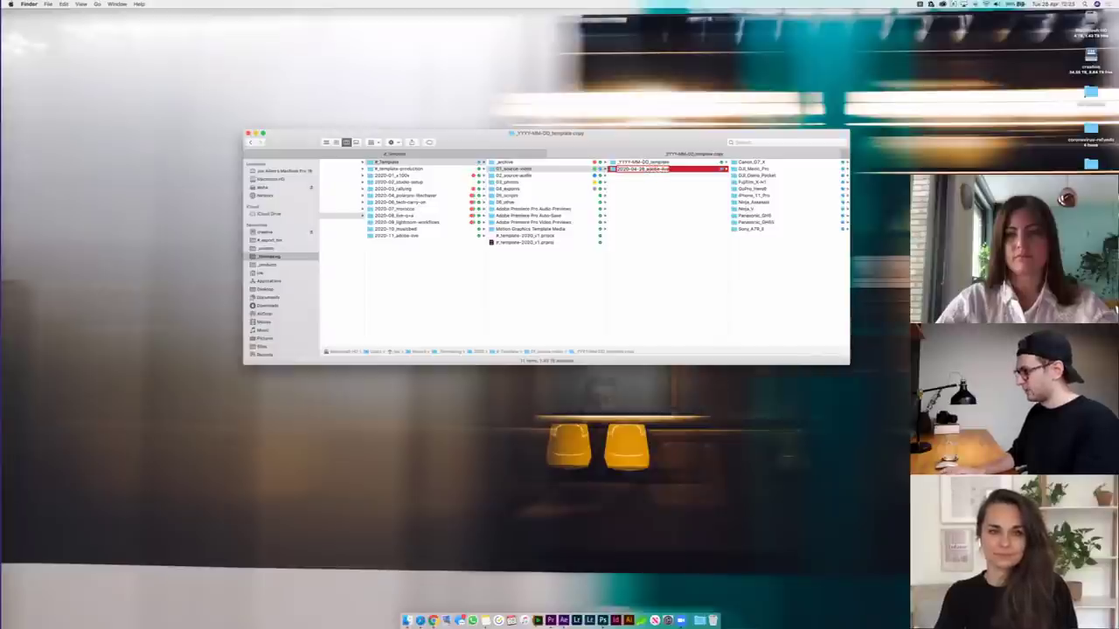
pyautogui.press('Return')
# - Look through the camera folders inside 2020-04-28_adobe-live, from DJI_Mavic_Pro down to the GoPro folder
pyautogui.press('Right')
pyautogui.press('Down')
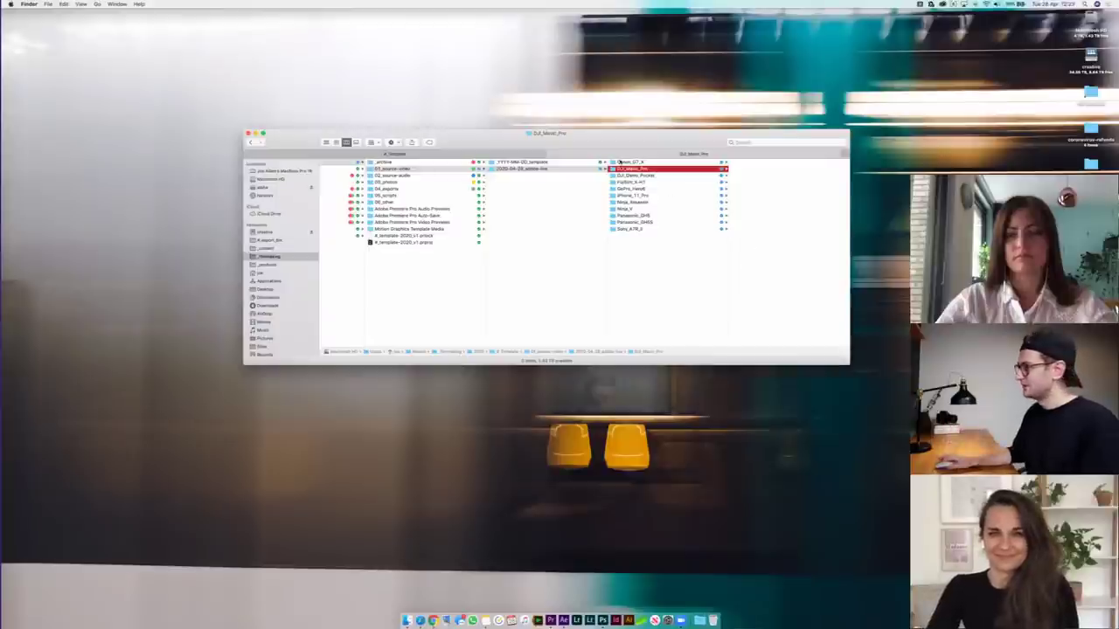
pyautogui.press('Down')
pyautogui.press('Down')
pyautogui.press('Down')
pyautogui.hscroll(-3, 542, 188)
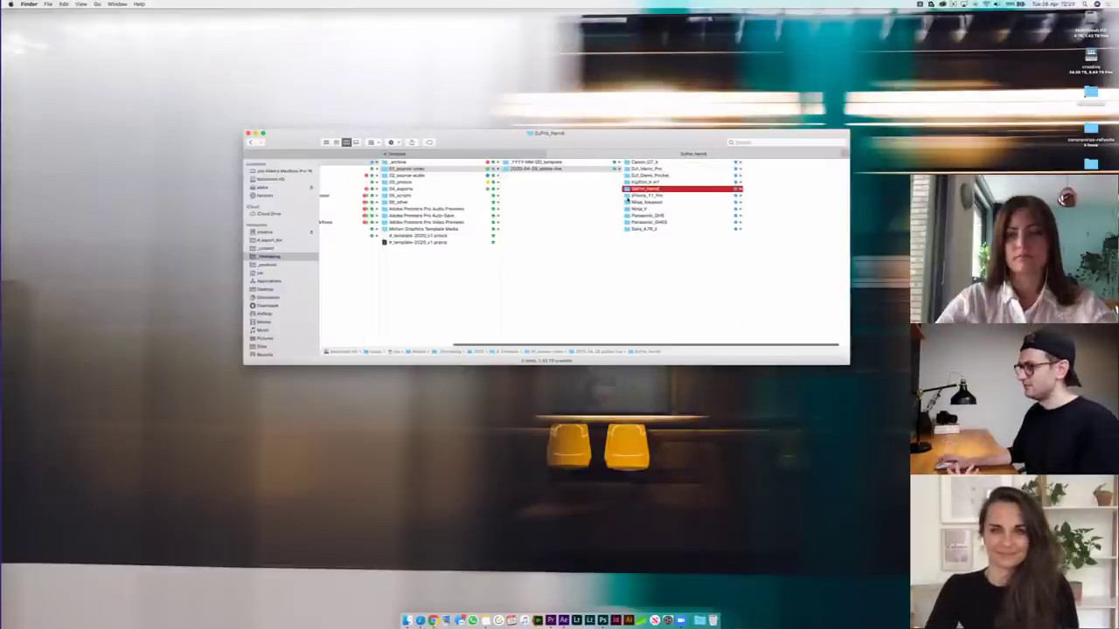
# - Check the 02_source-audio folder and view the camera folders in the _YYYY-MM-DD_template folder of 01_source-video
pyautogui.press('Left')
pyautogui.press('Left')
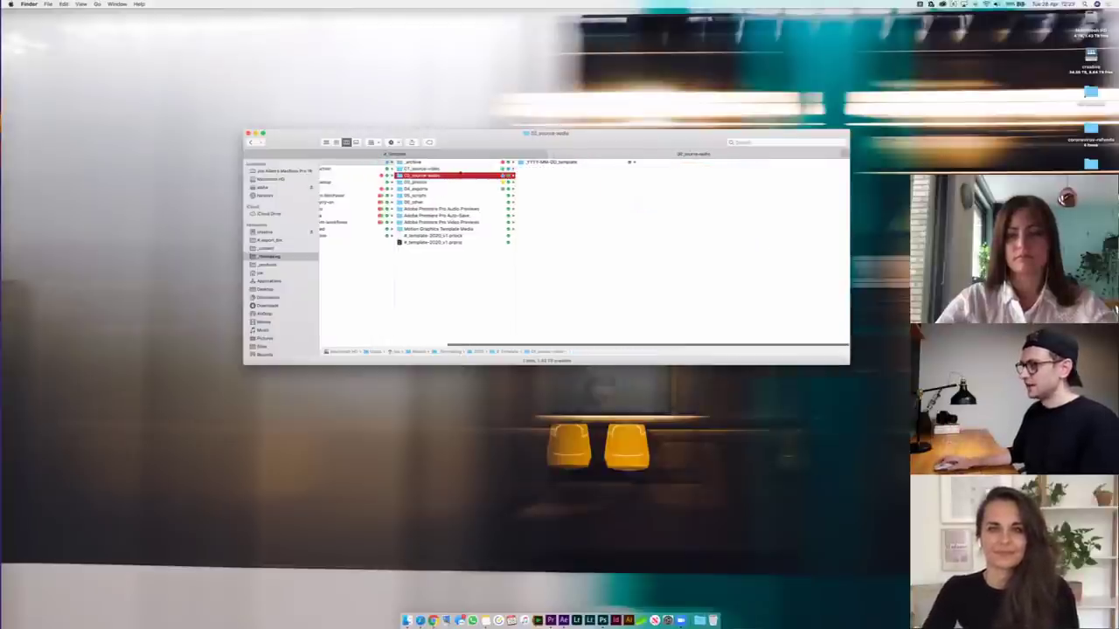
pyautogui.press('Down')
pyautogui.click(486, 168)
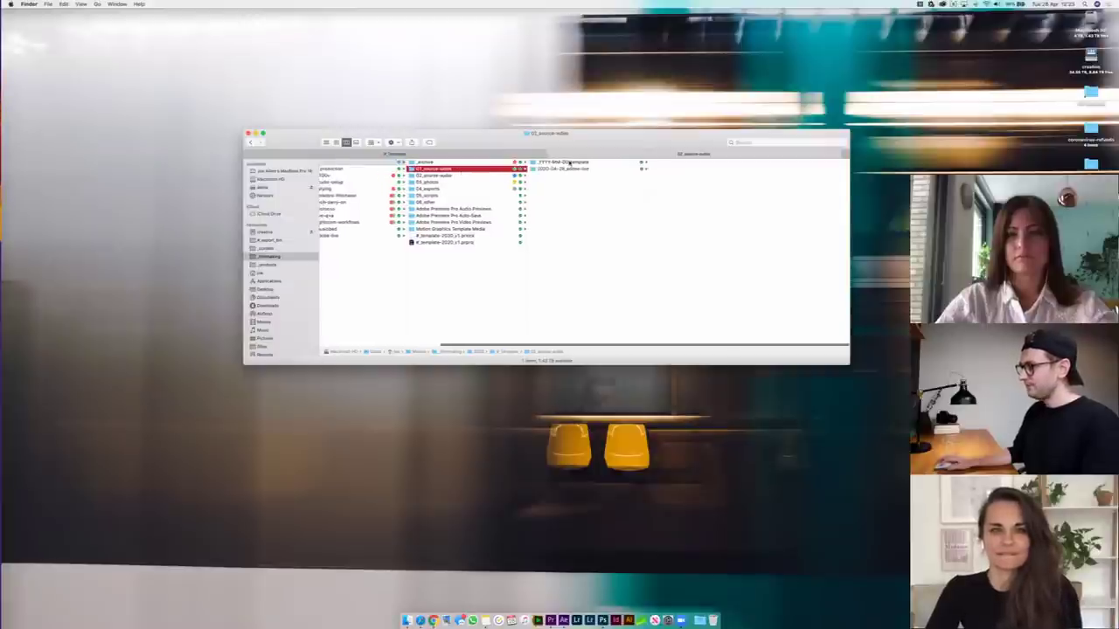
pyautogui.click(566, 163)
pyautogui.hscroll(-1, 578, 170)
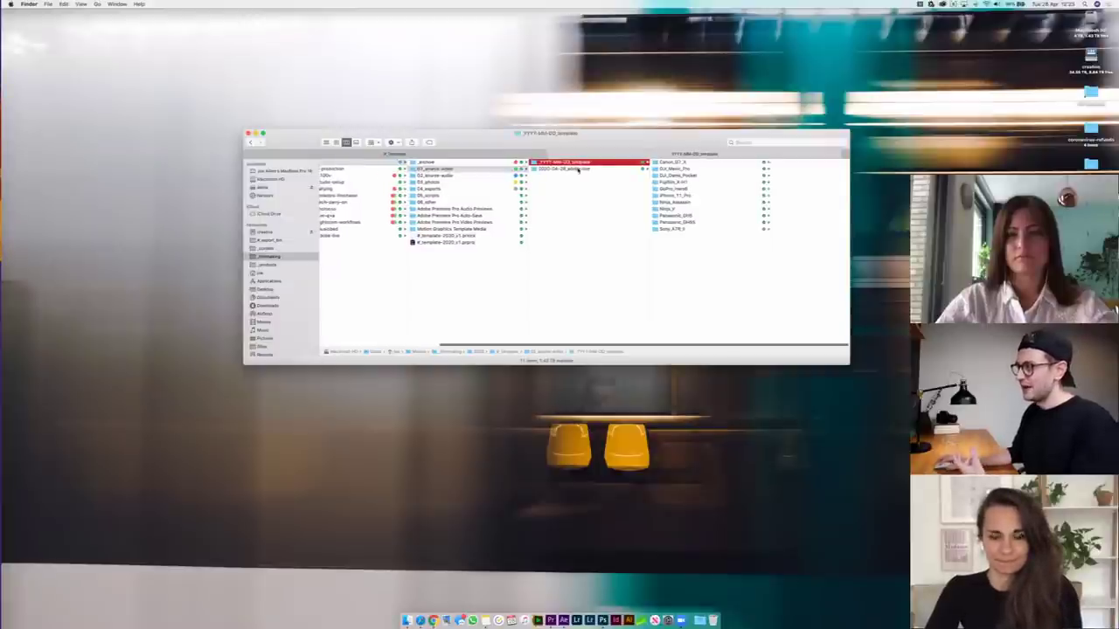
pyautogui.hscroll(-3, 578, 171)
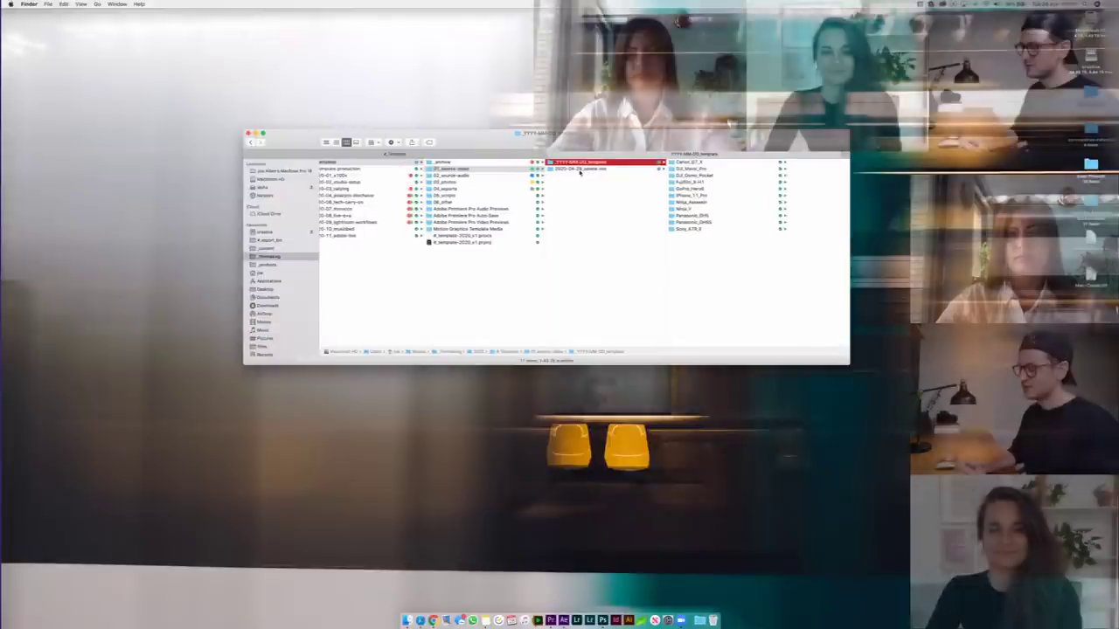
pyautogui.hscroll(-2, 489, 215)
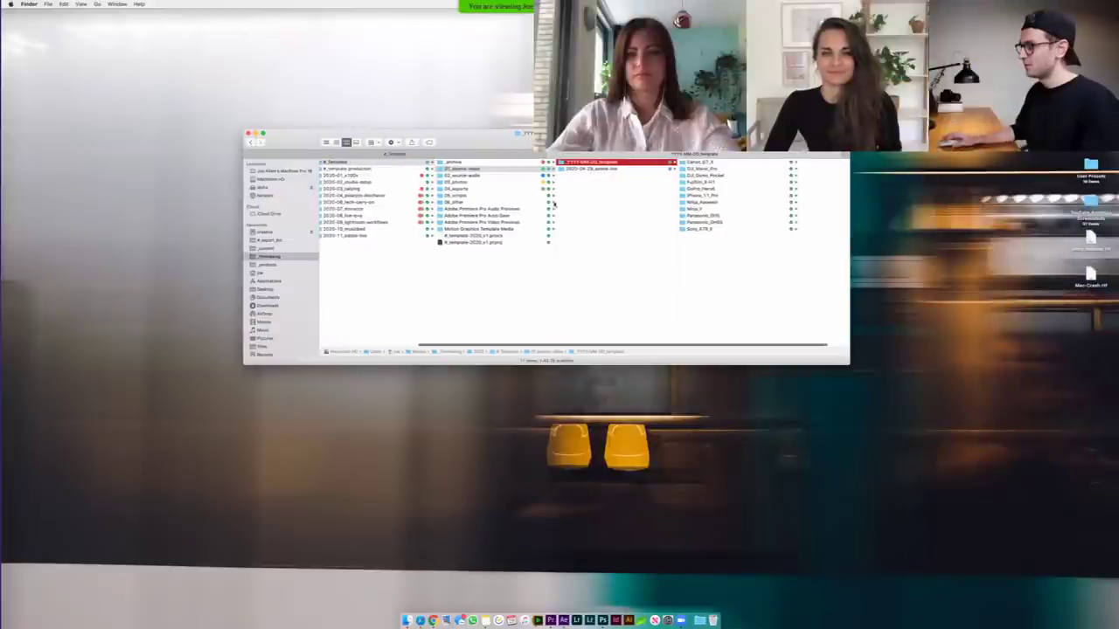
# - Open the #_template-2020_v1.prproj project in Premiere Pro and load the sequence from its 01_rename bin in the timeline
pyautogui.click(449, 242)
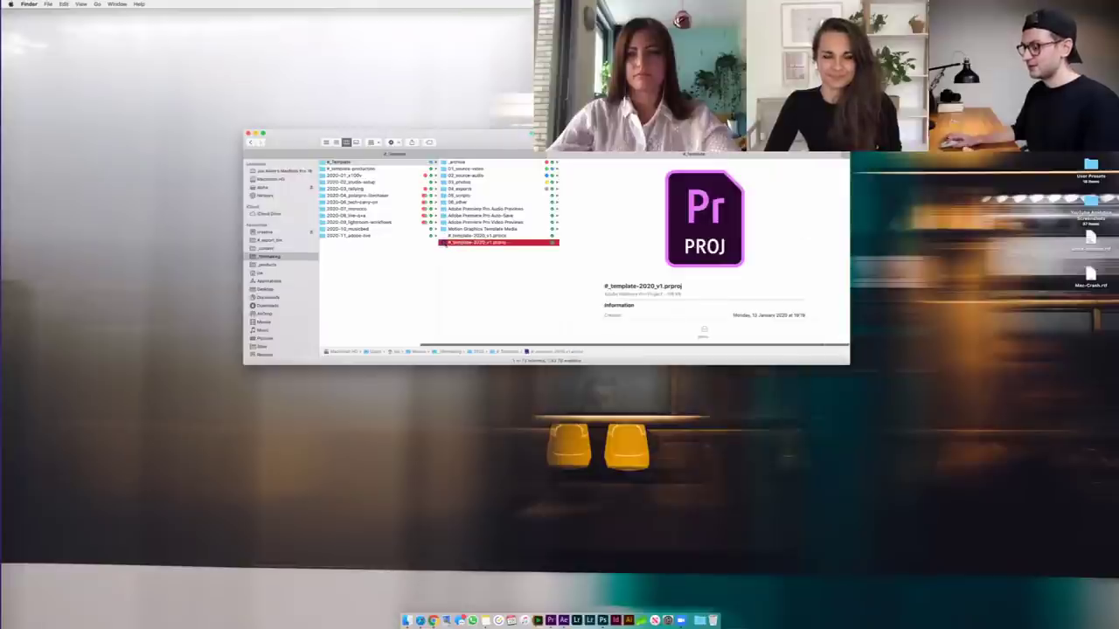
pyautogui.hscroll(-2, 449, 242)
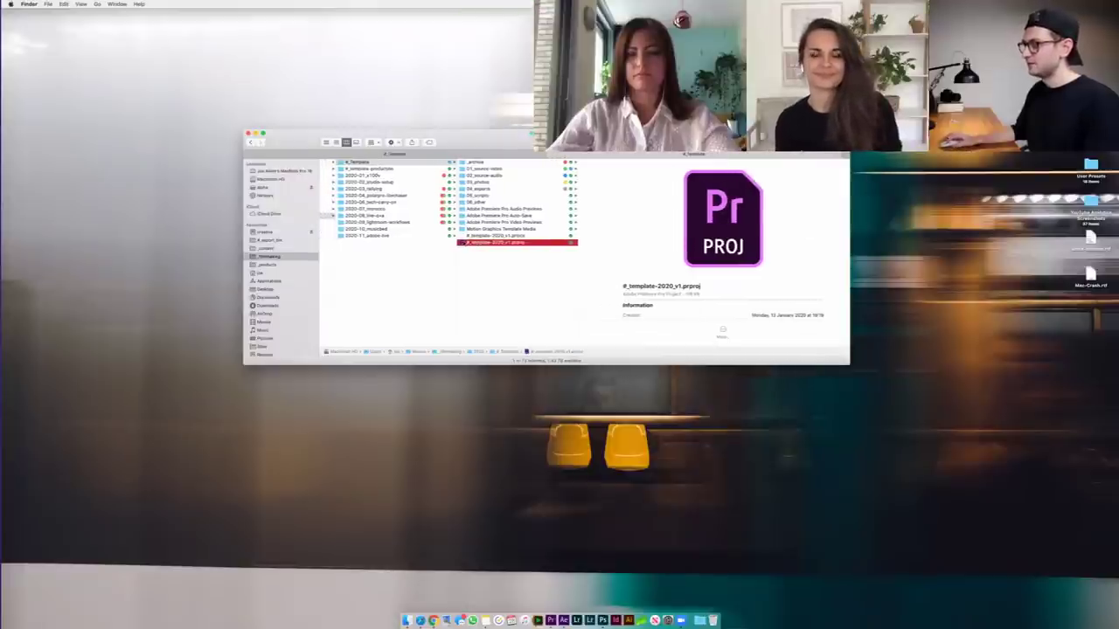
pyautogui.doubleClick(461, 242)
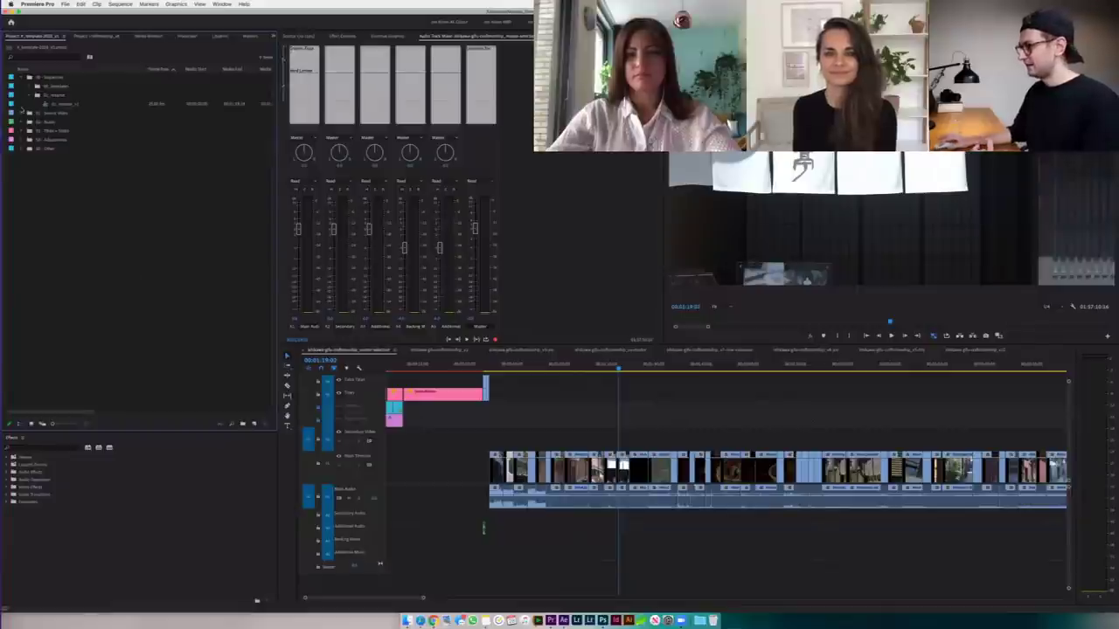
pyautogui.doubleClick(66, 103)
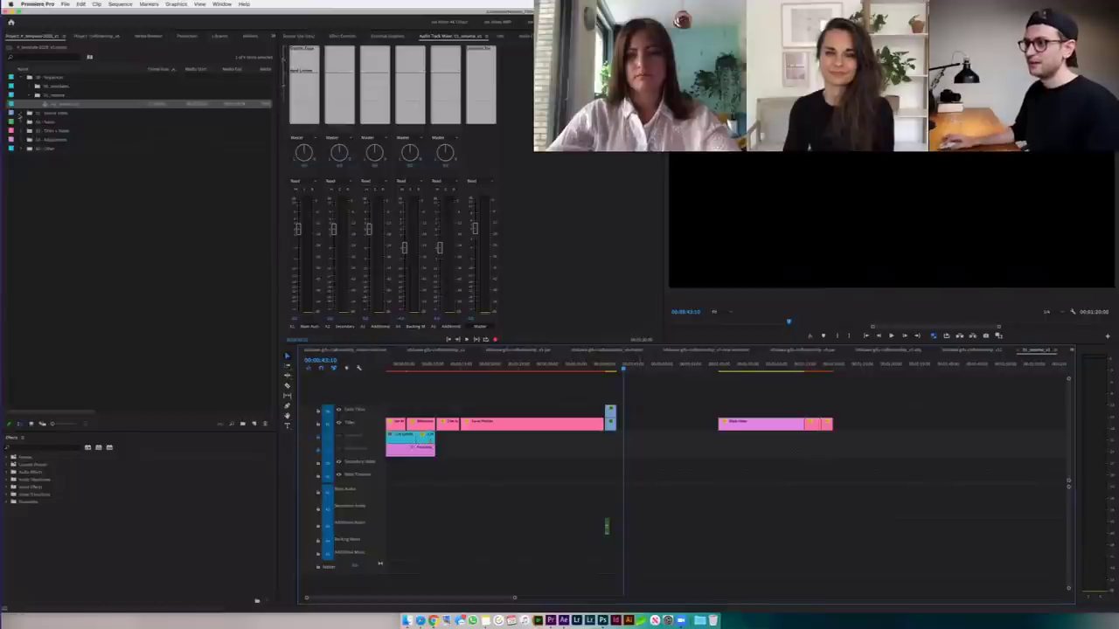
# - Rename the sequence in the 01_rename bin to 01_adobe_v1
pyautogui.click(65, 114)
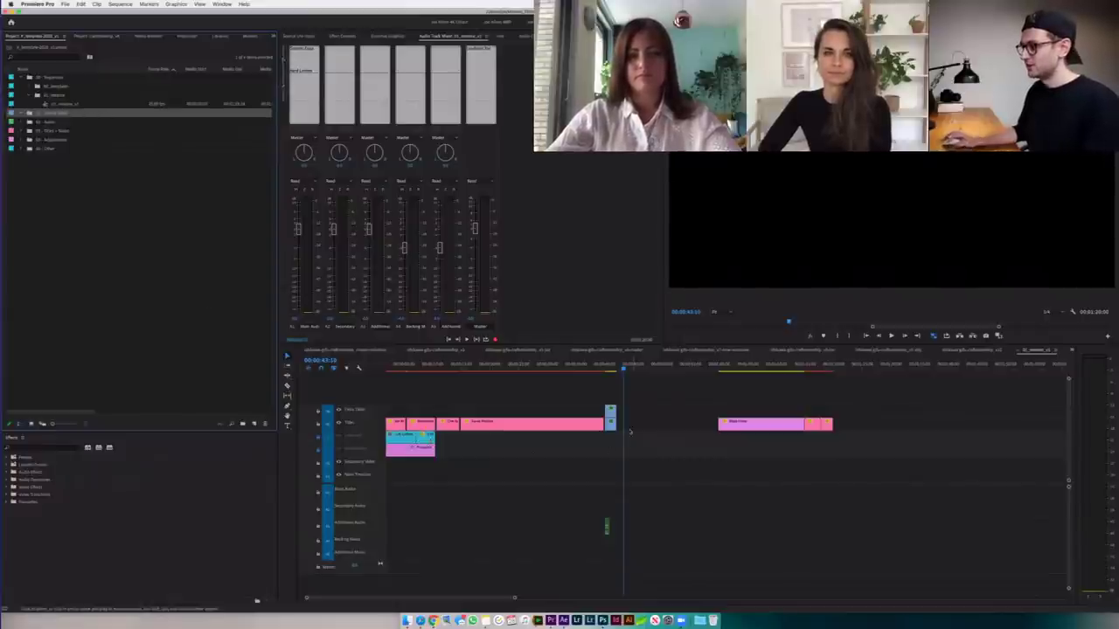
pyautogui.click(45, 104)
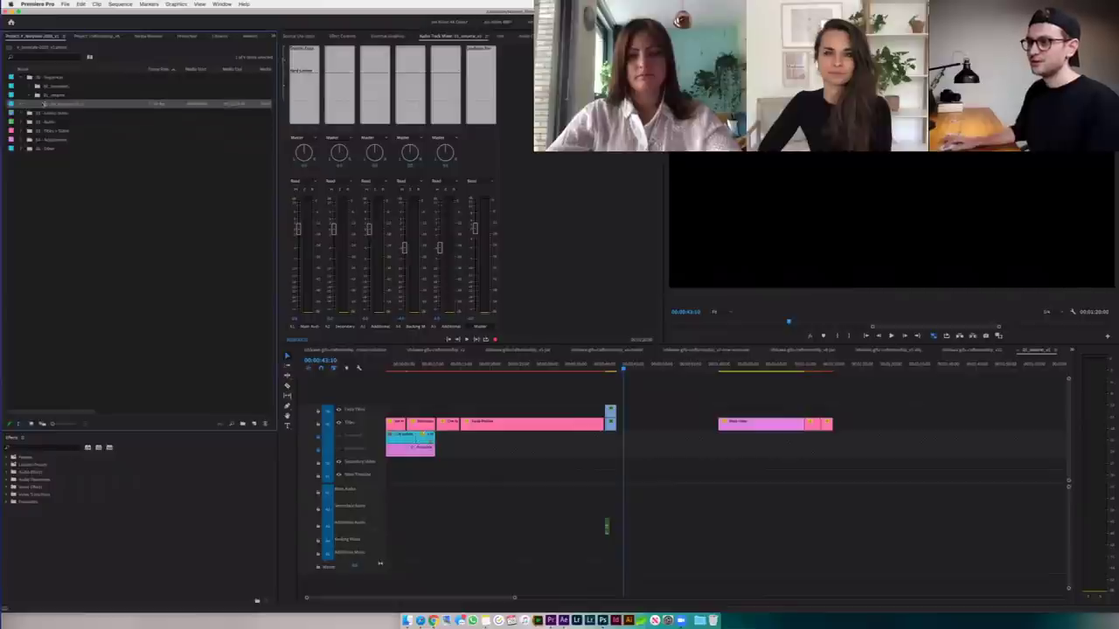
pyautogui.click(48, 104)
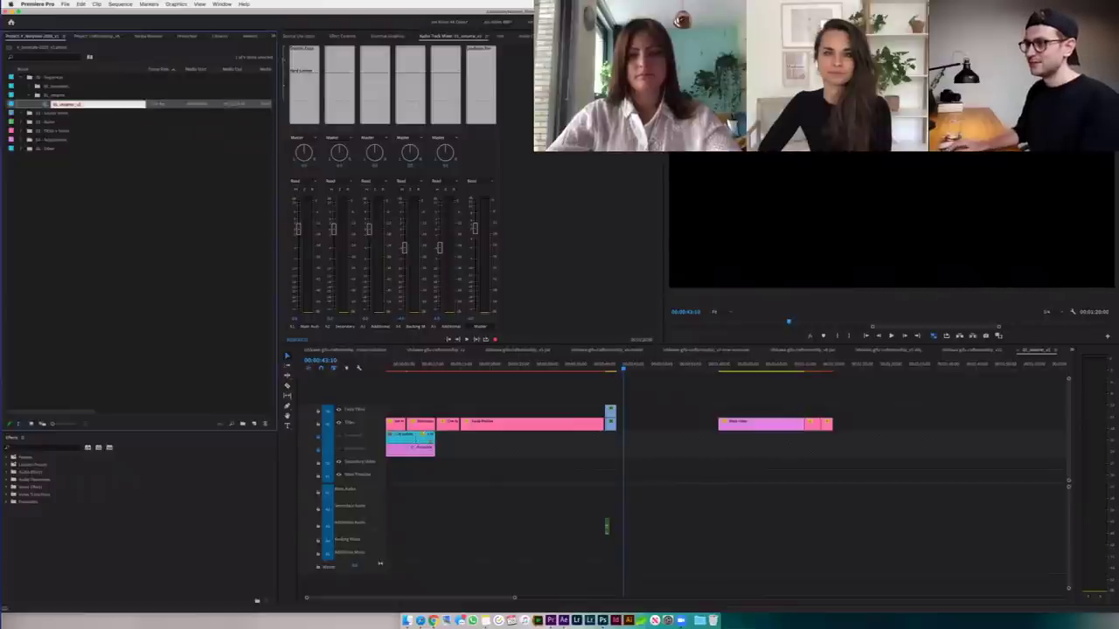
pyautogui.press('BackSpace')
pyautogui.press('BackSpace')
pyautogui.press('BackSpace')
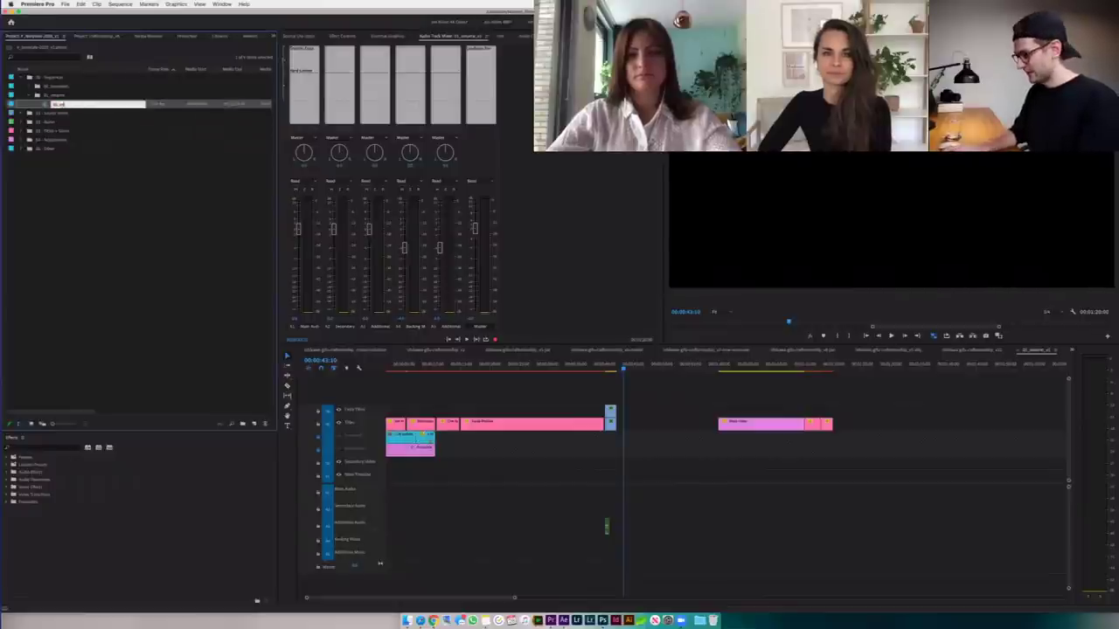
pyautogui.write('ited')
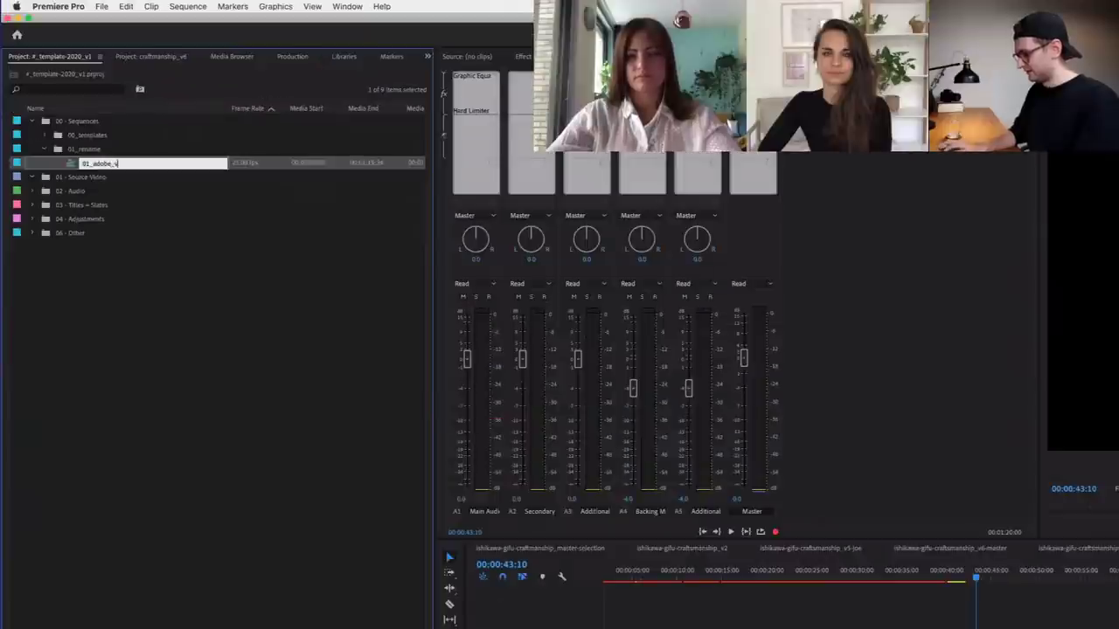
pyautogui.press('Tab')
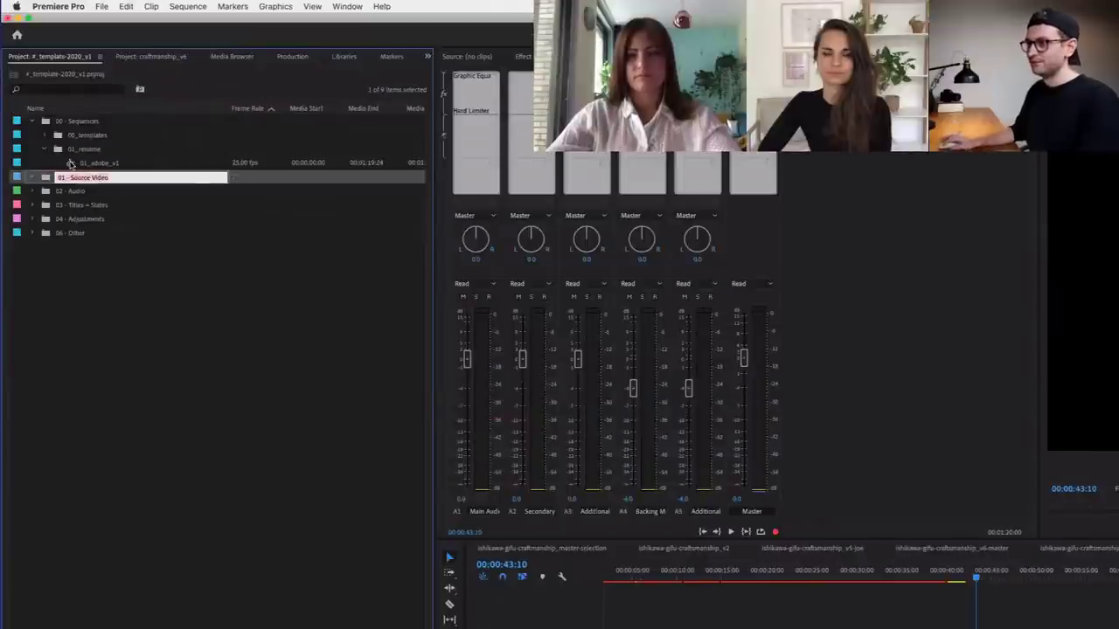
pyautogui.press('Return')
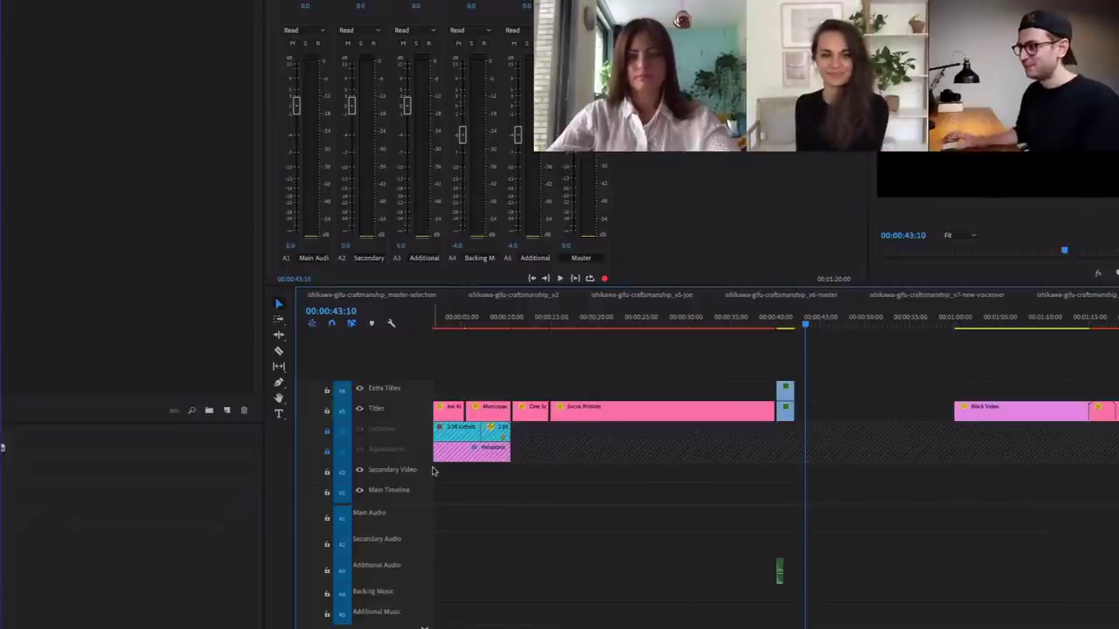
# - View the first two title clips on the Titles track by moving the playhead to each
pyautogui.click(830, 409)
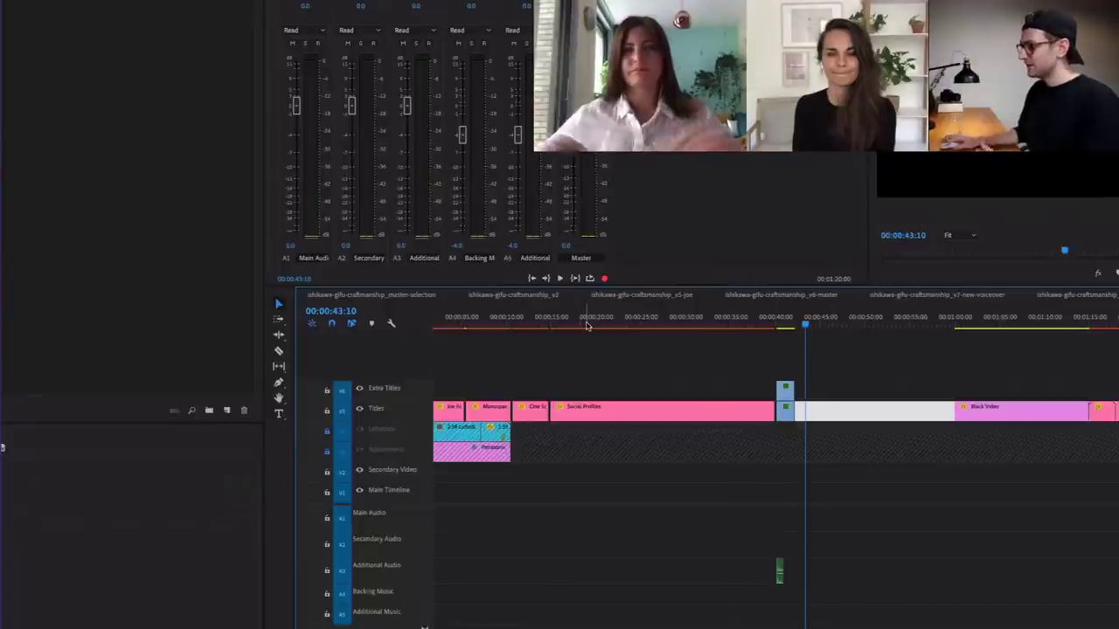
pyautogui.click(451, 325)
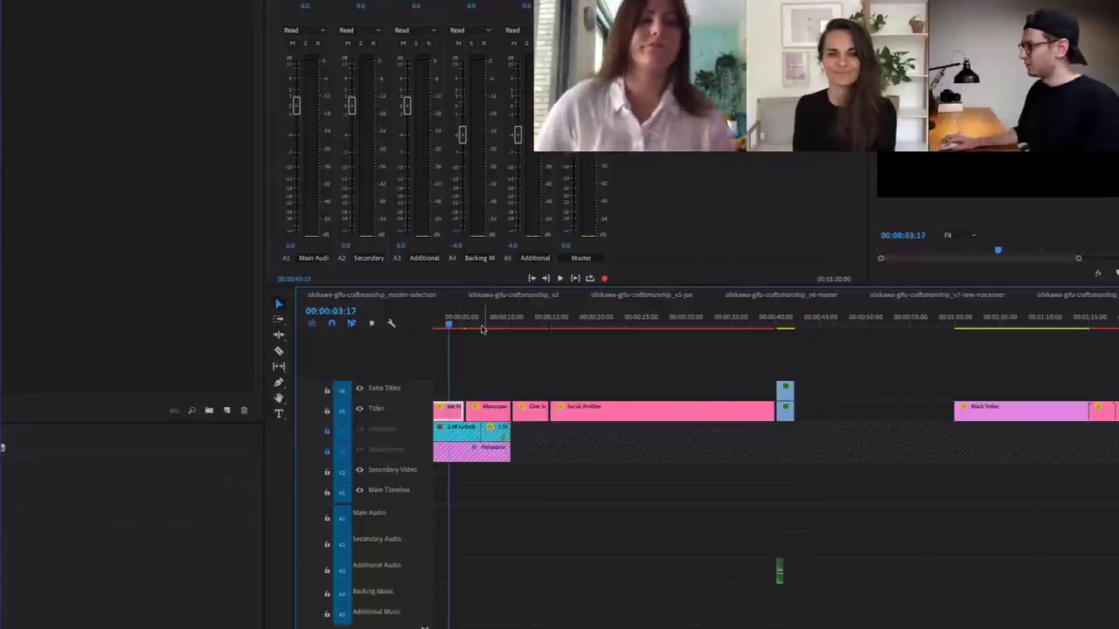
pyautogui.click(486, 320)
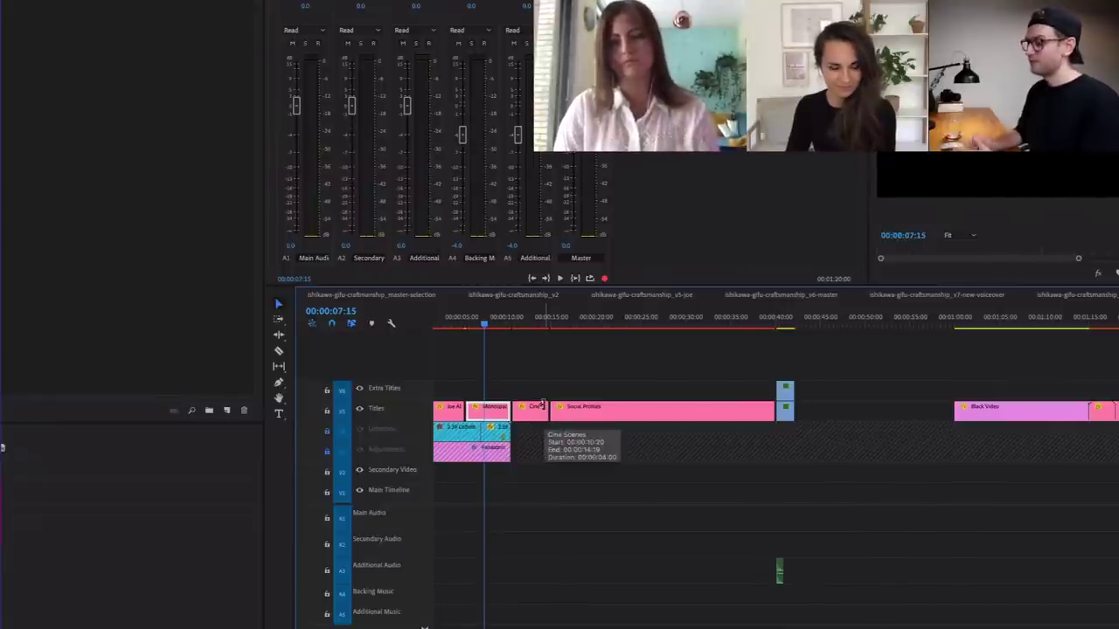
# - Play the Social Profiles title from its start and view the end clip near 00:00:41:14
pyautogui.click(642, 322)
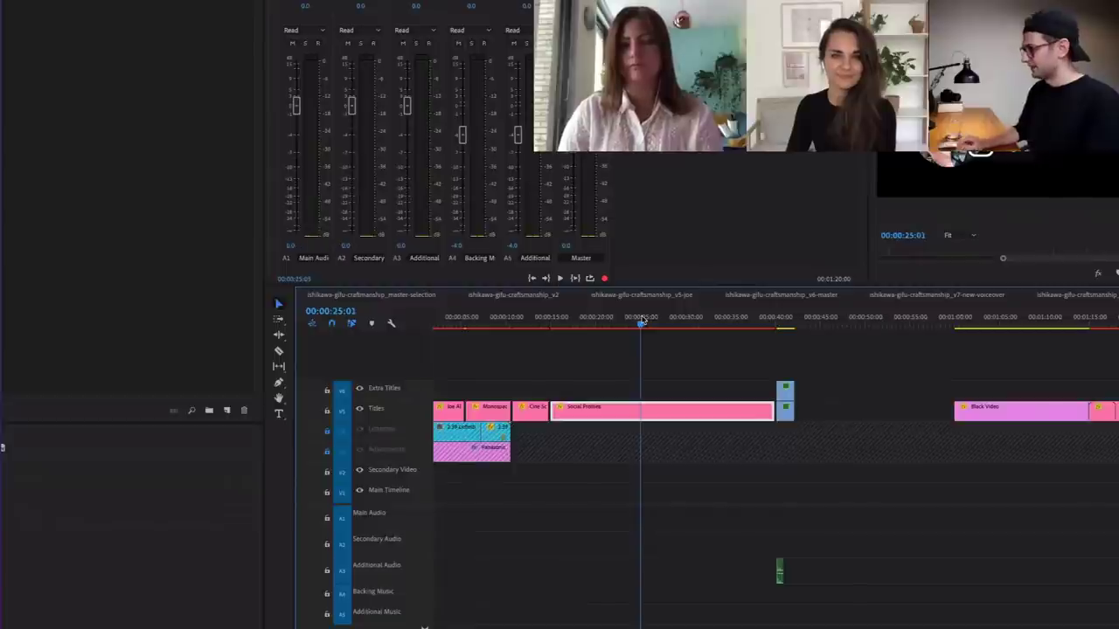
pyautogui.press('Up')
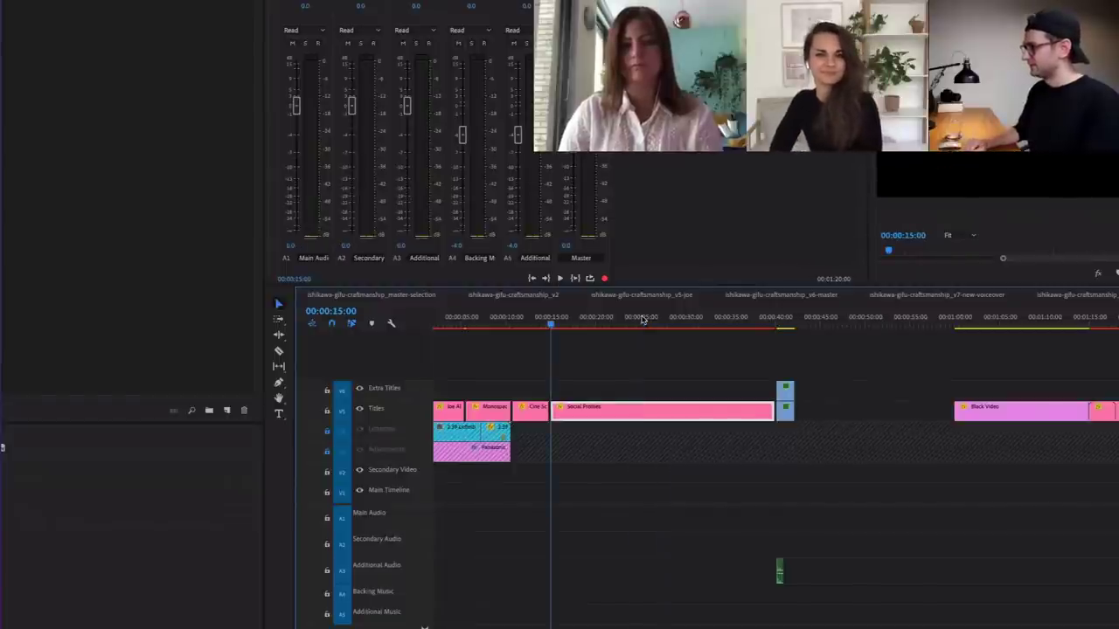
pyautogui.press('space')
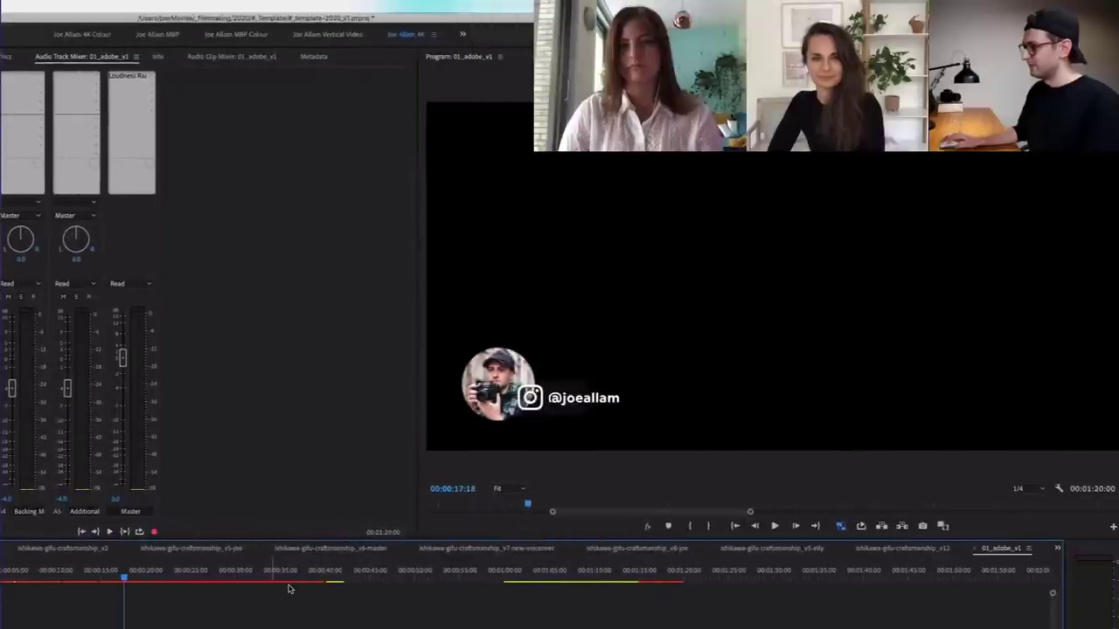
pyautogui.click(339, 569)
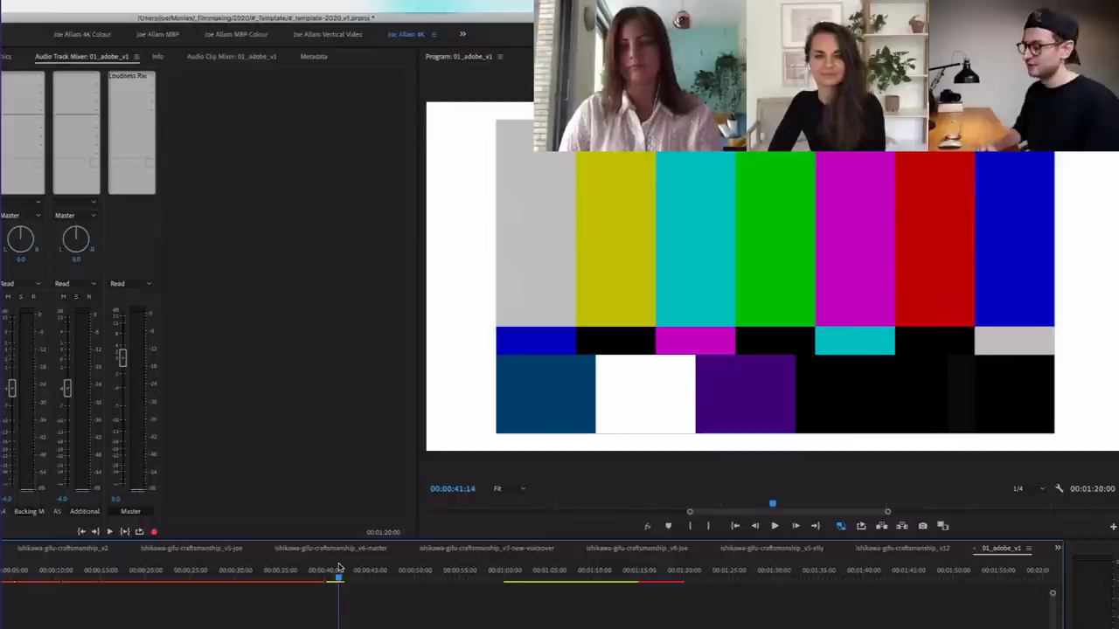
# - Open the Graphic Equalizer and Hard Limiter effects on the Main Audio track of the ishikawa-gifu-craftsmanship_master-selection sequence to examine their settings
pyautogui.press('Up')
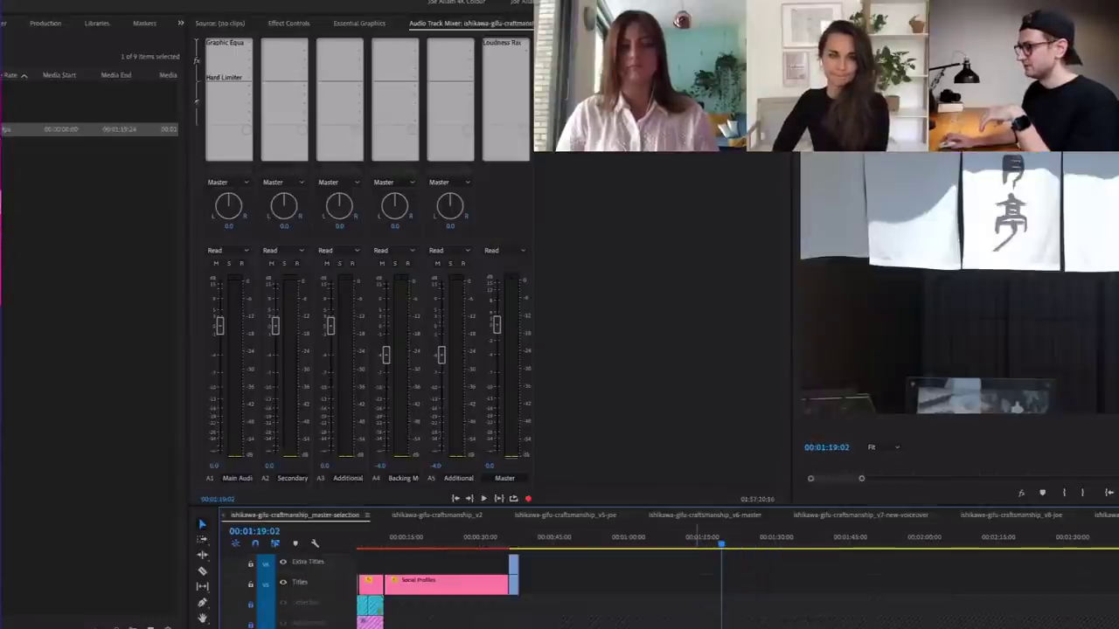
pyautogui.click(660, 551)
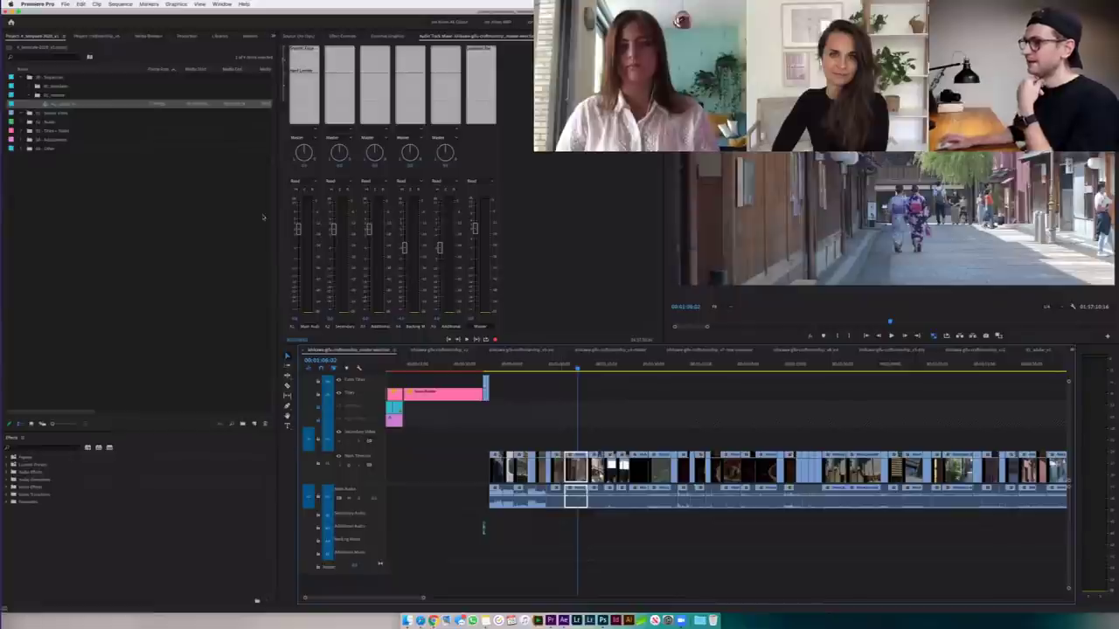
pyautogui.doubleClick(303, 50)
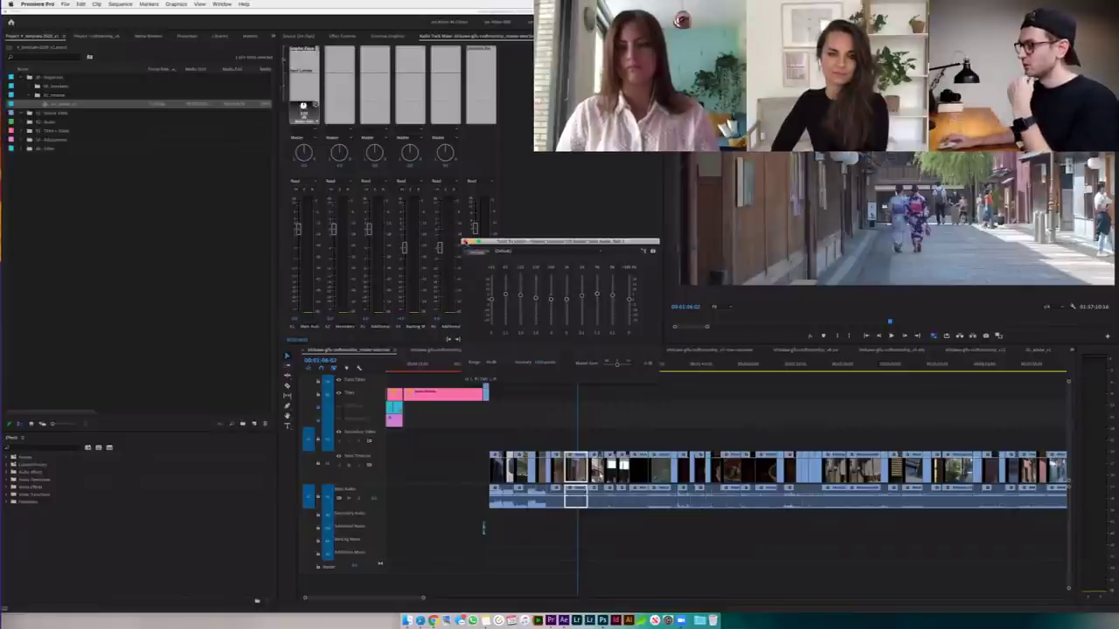
pyautogui.click(464, 241)
pyautogui.doubleClick(304, 76)
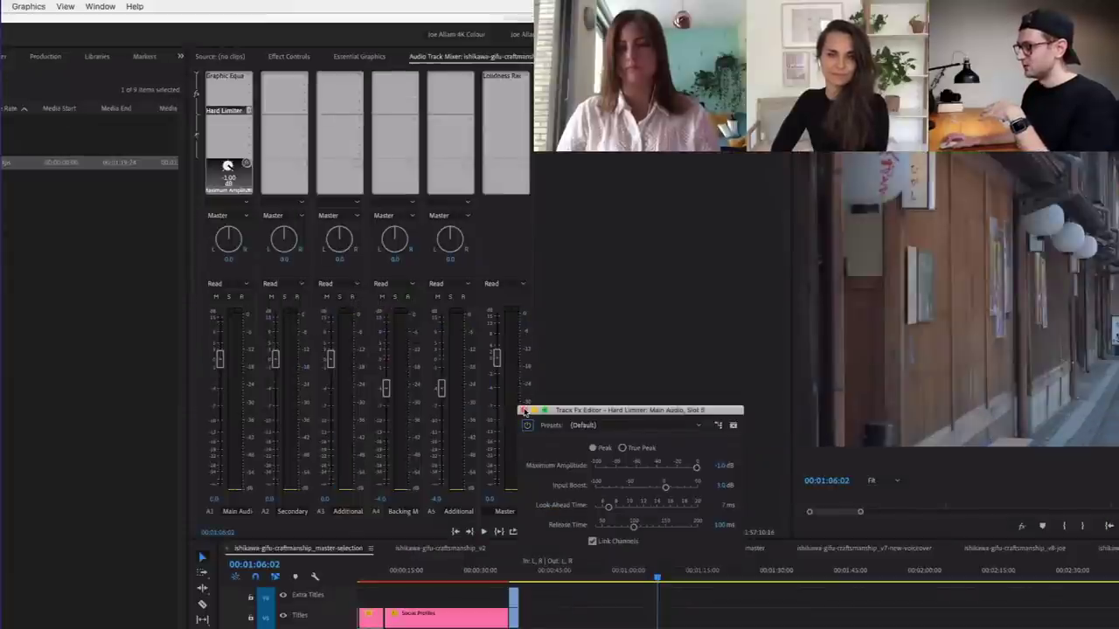
pyautogui.click(522, 410)
# - Open the Loudness Radar effect on the Master track, view its settings page, and close the effect editor
pyautogui.click(522, 77)
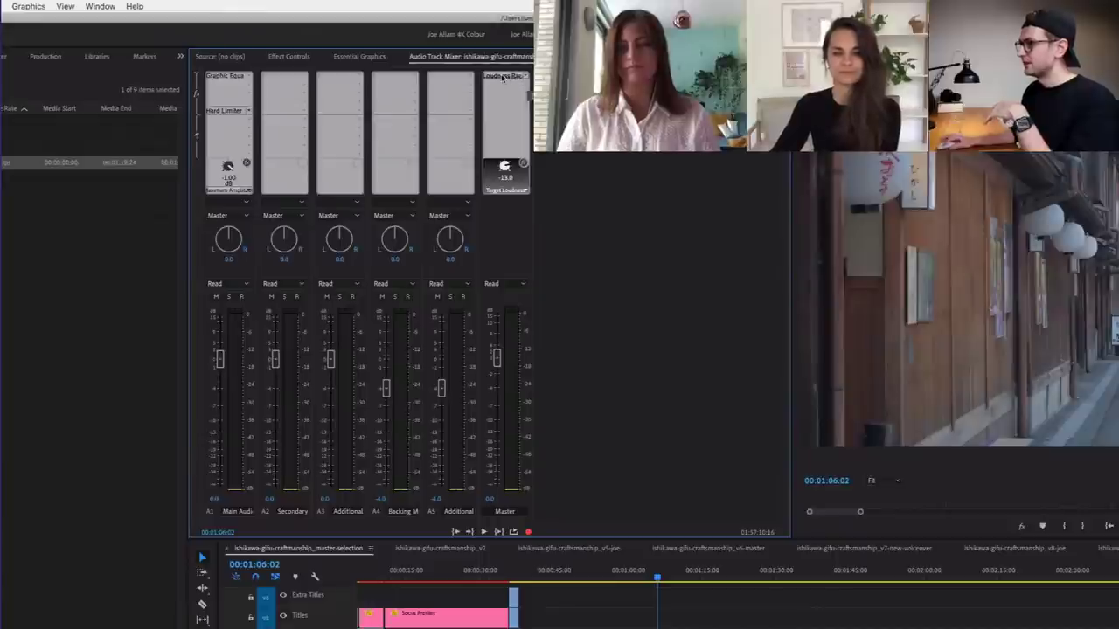
pyautogui.doubleClick(503, 77)
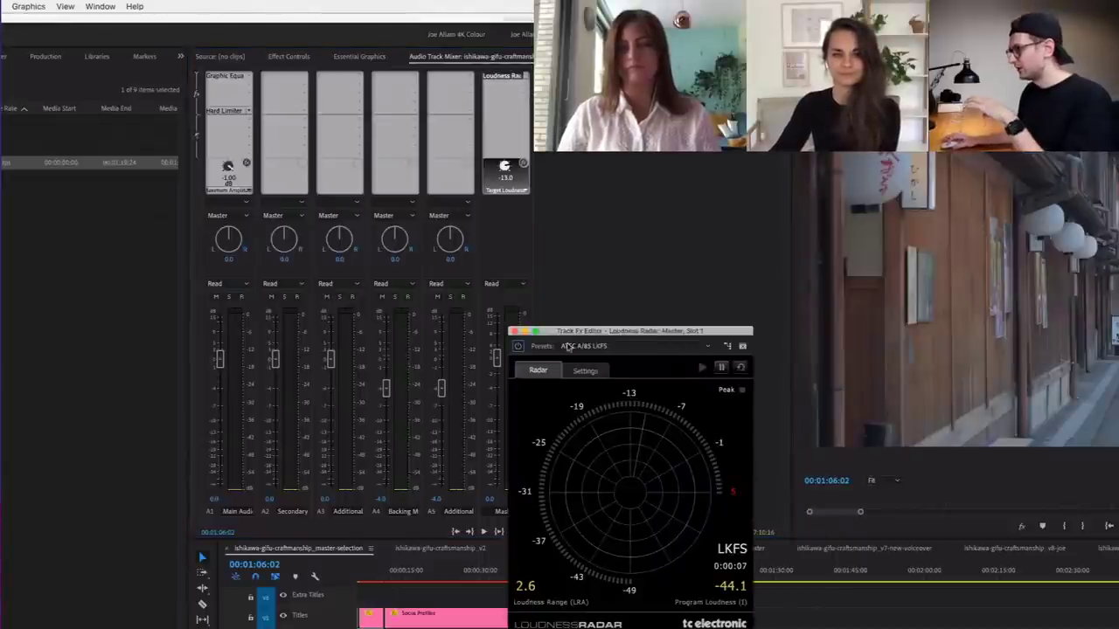
pyautogui.click(581, 372)
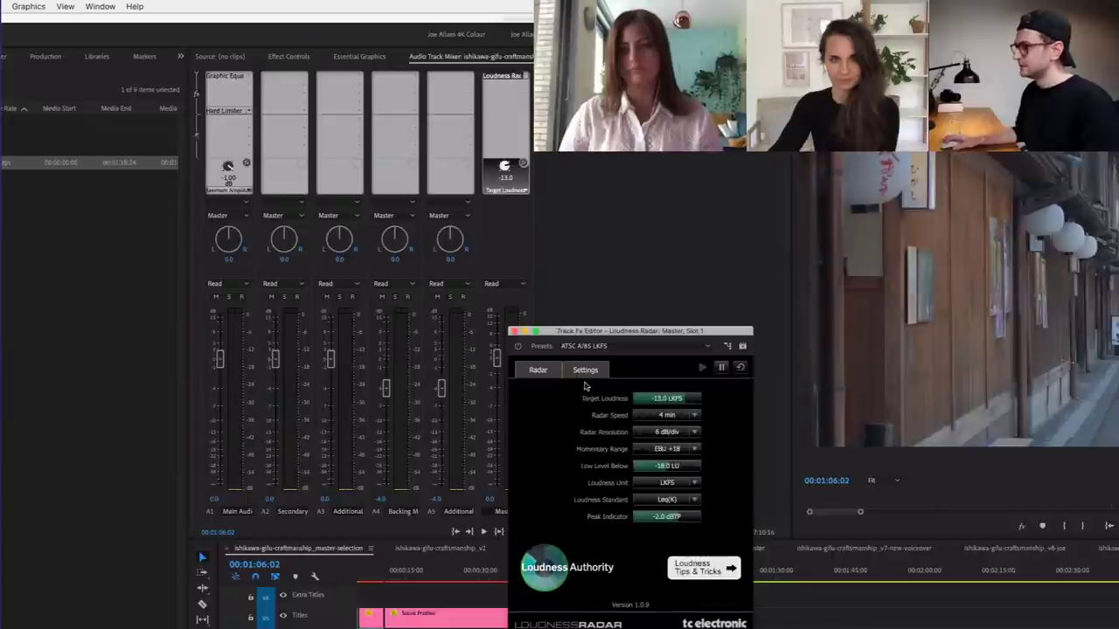
pyautogui.click(514, 331)
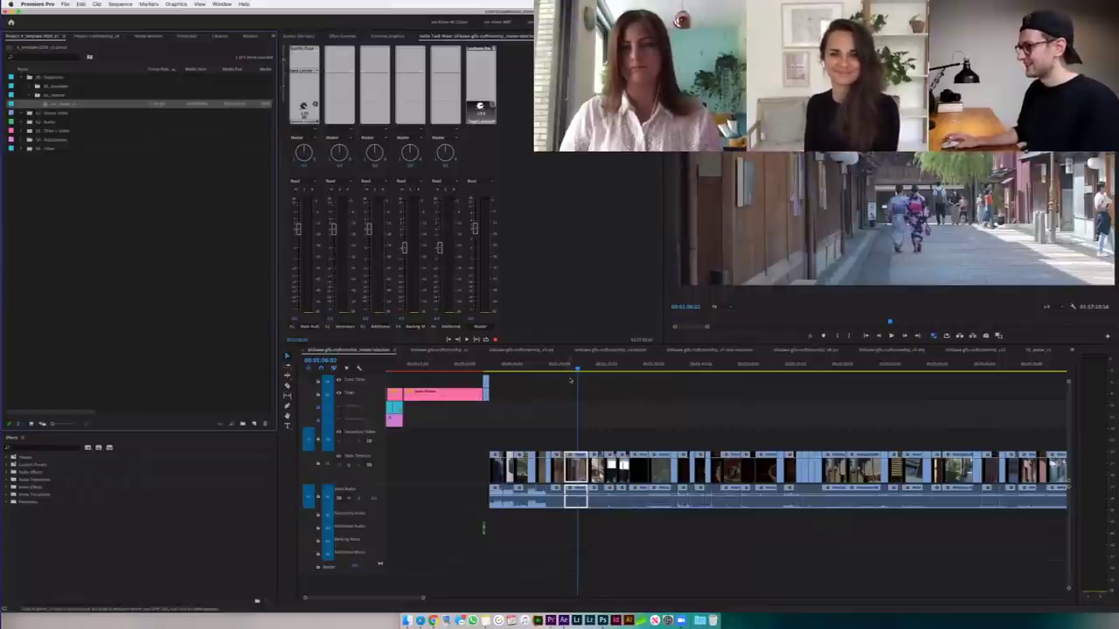
# - Return to the 01_adobe_v1 sequence, expand the 00_templates bin and open the stories-25.00fps 1920 sequence in the timeline
pyautogui.click(533, 385)
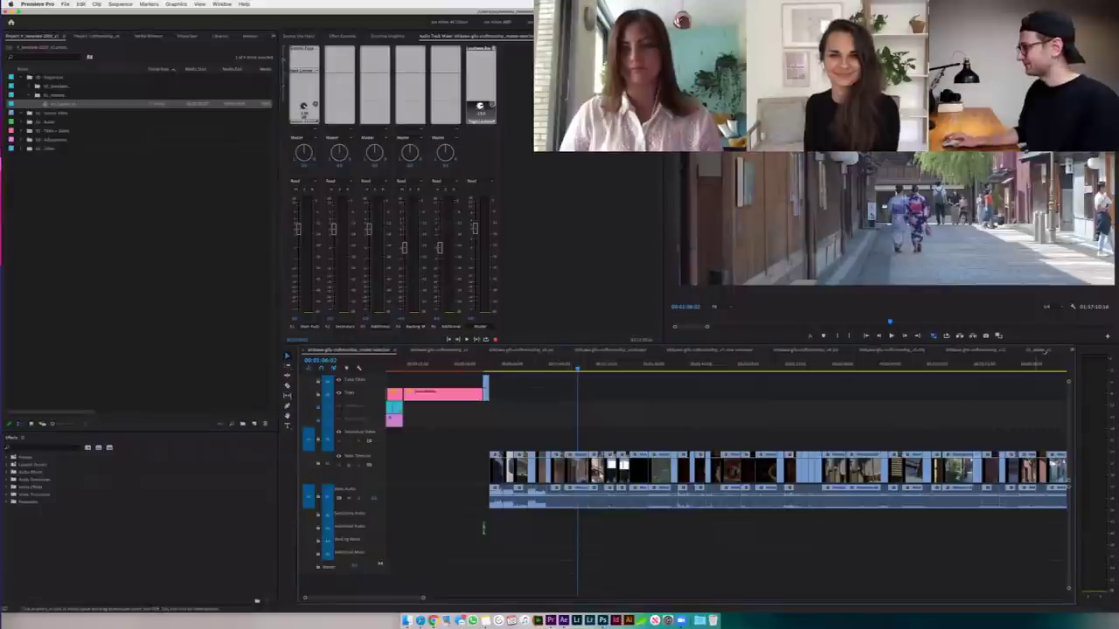
pyautogui.click(1040, 350)
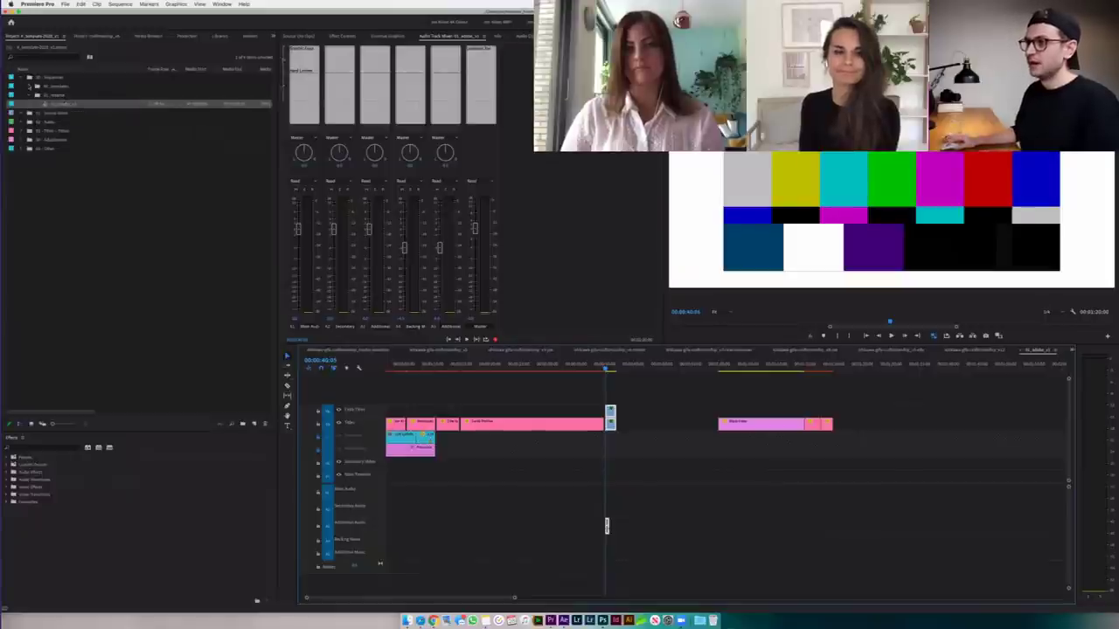
pyautogui.click(30, 87)
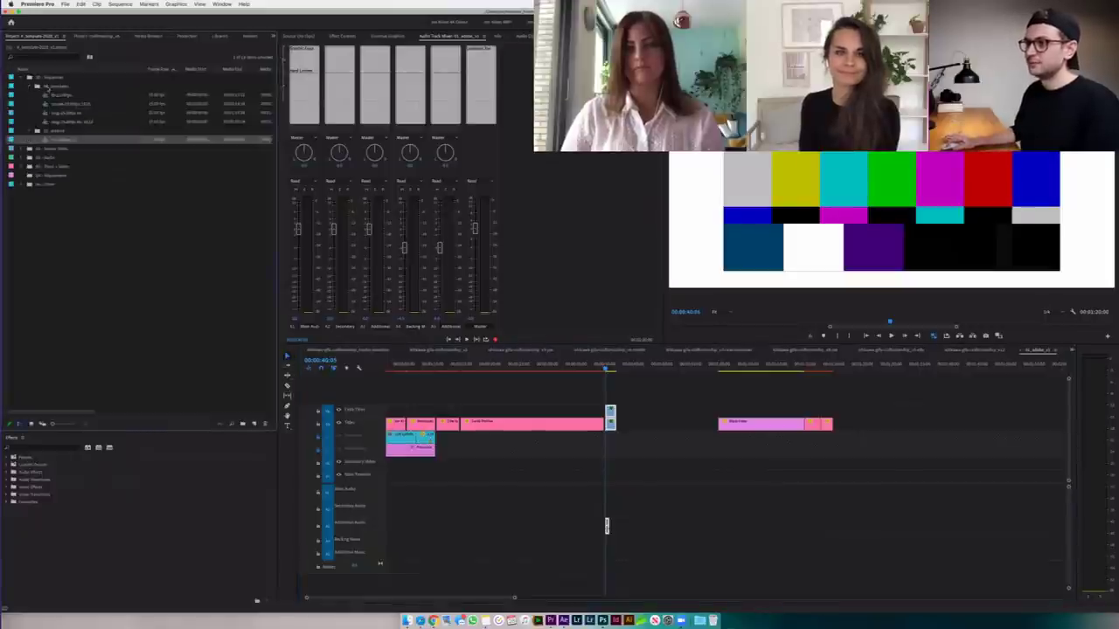
pyautogui.click(53, 88)
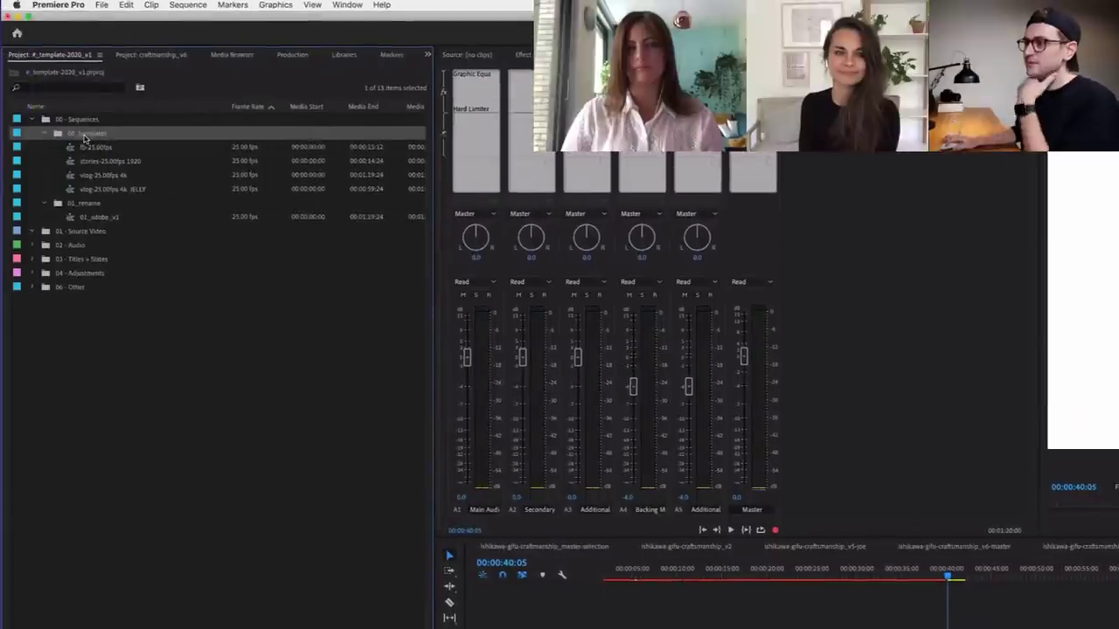
pyautogui.click(74, 164)
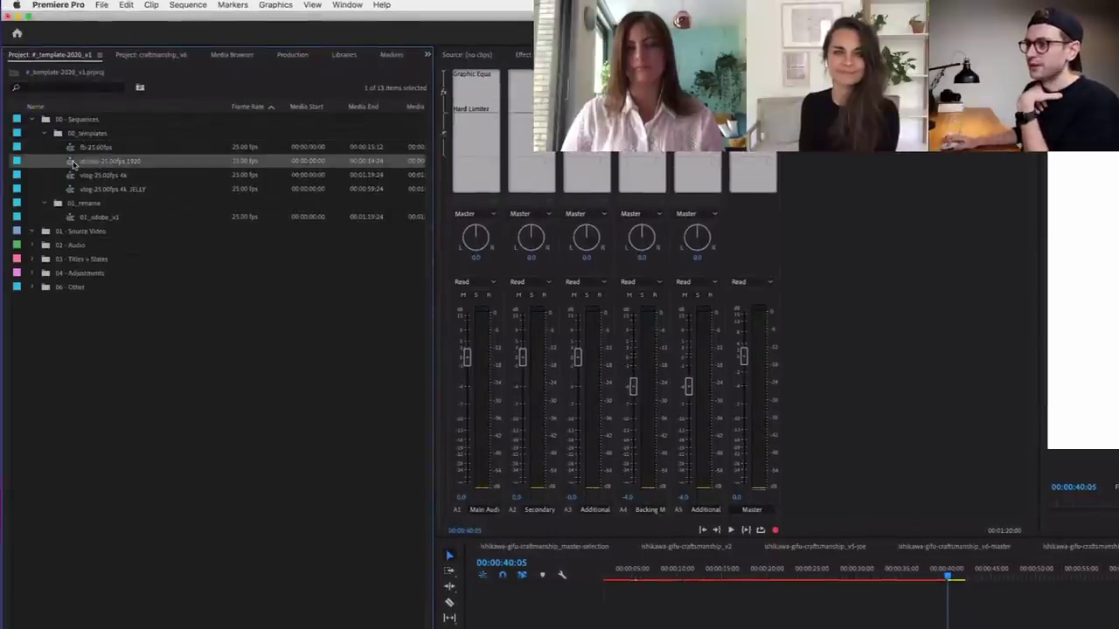
pyautogui.doubleClick(74, 163)
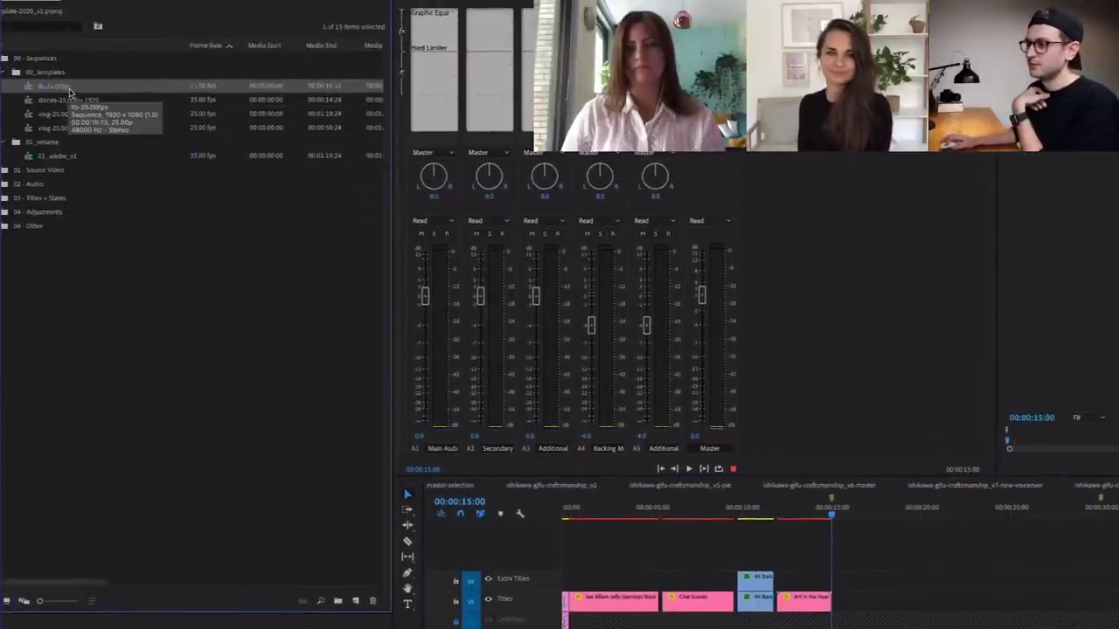
# - Review the media durations and in and out points of the template sequences, and select vlog-25.00fps 4k
pyautogui.hscroll(3, 252, 116)
pyautogui.hscroll(5, 251, 116)
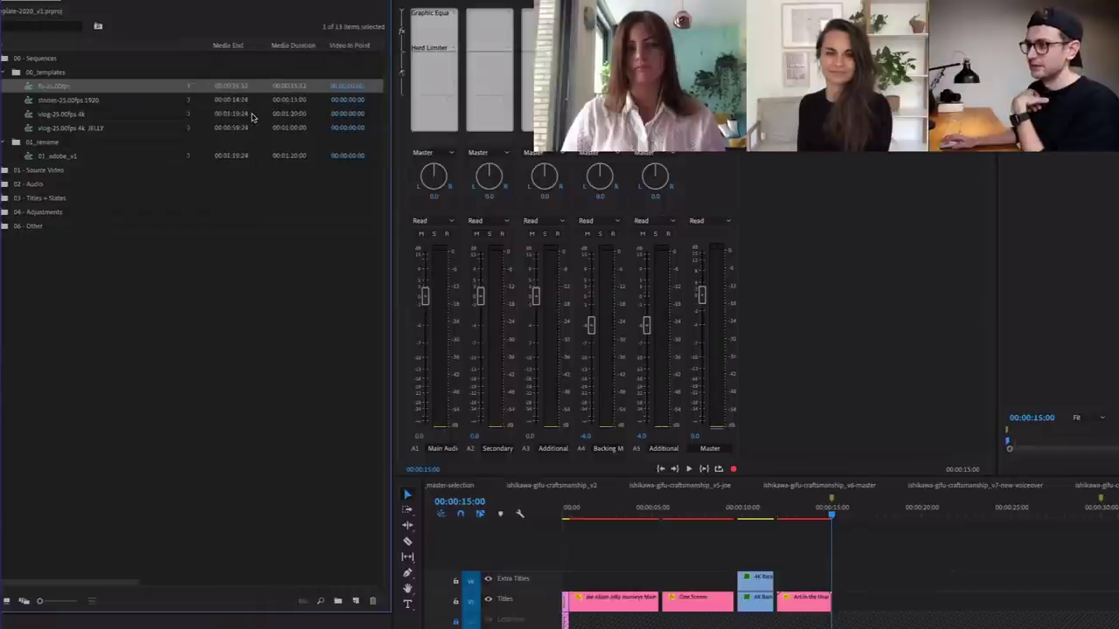
pyautogui.hscroll(2, 252, 116)
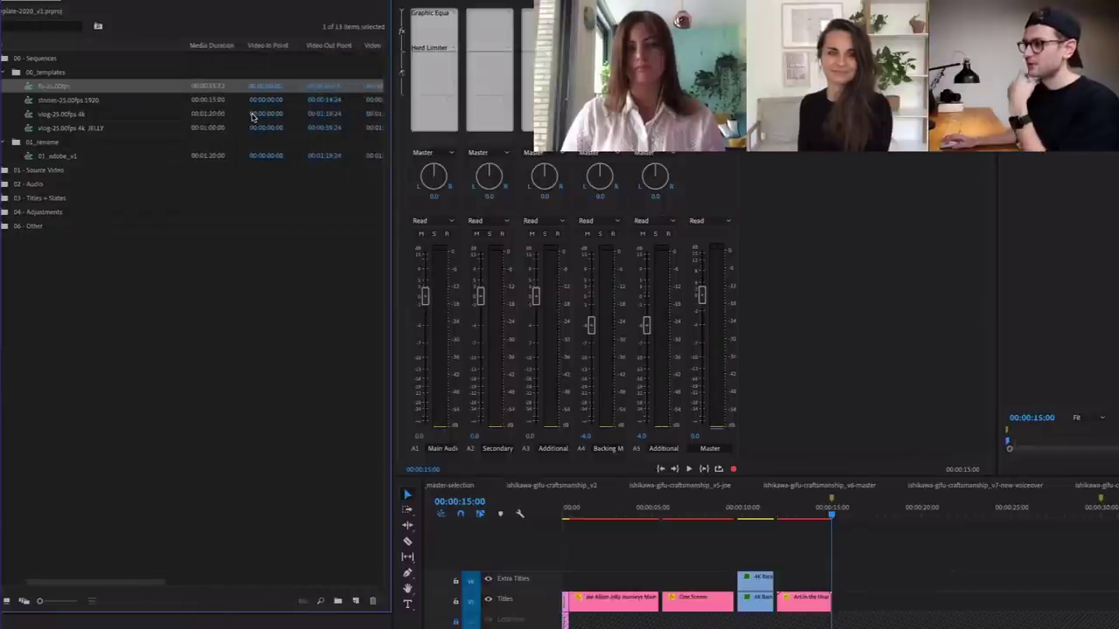
pyautogui.hscroll(-8, 253, 116)
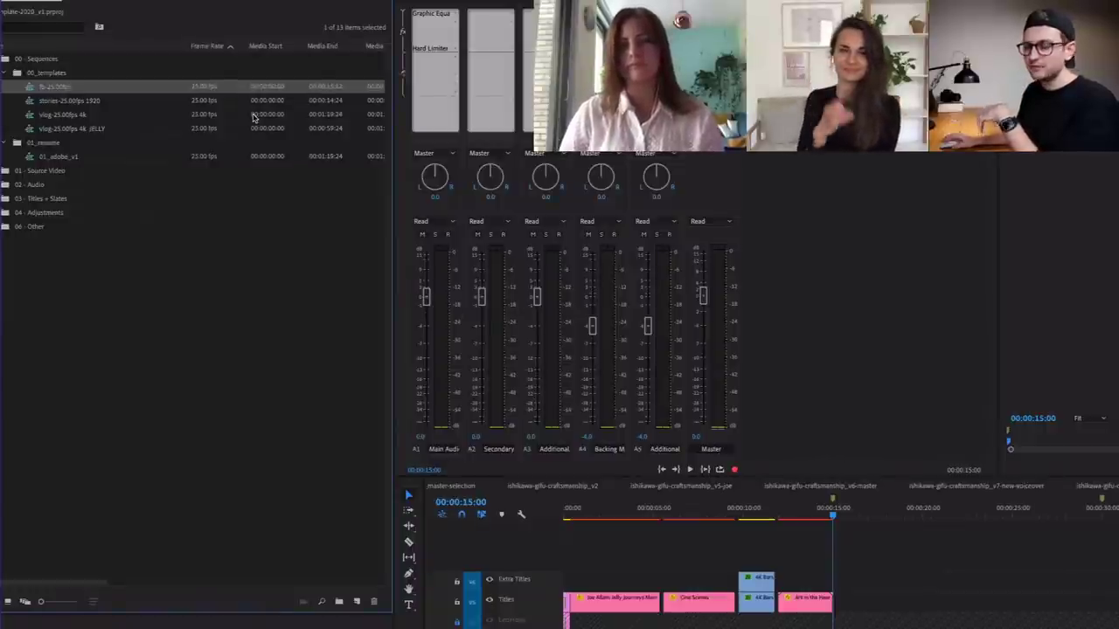
pyautogui.click(75, 118)
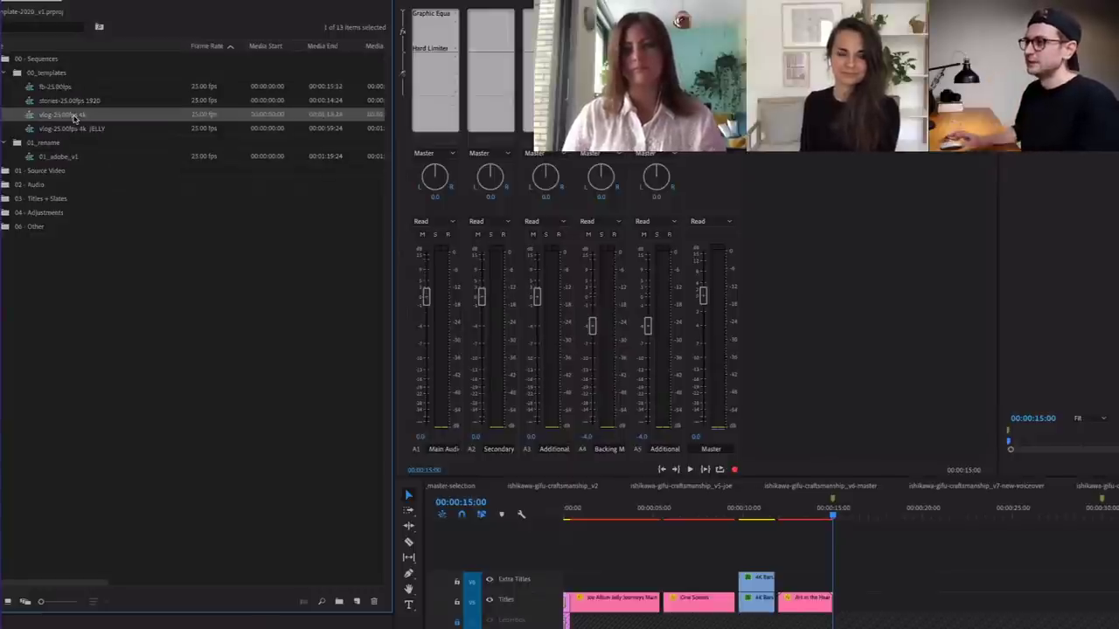
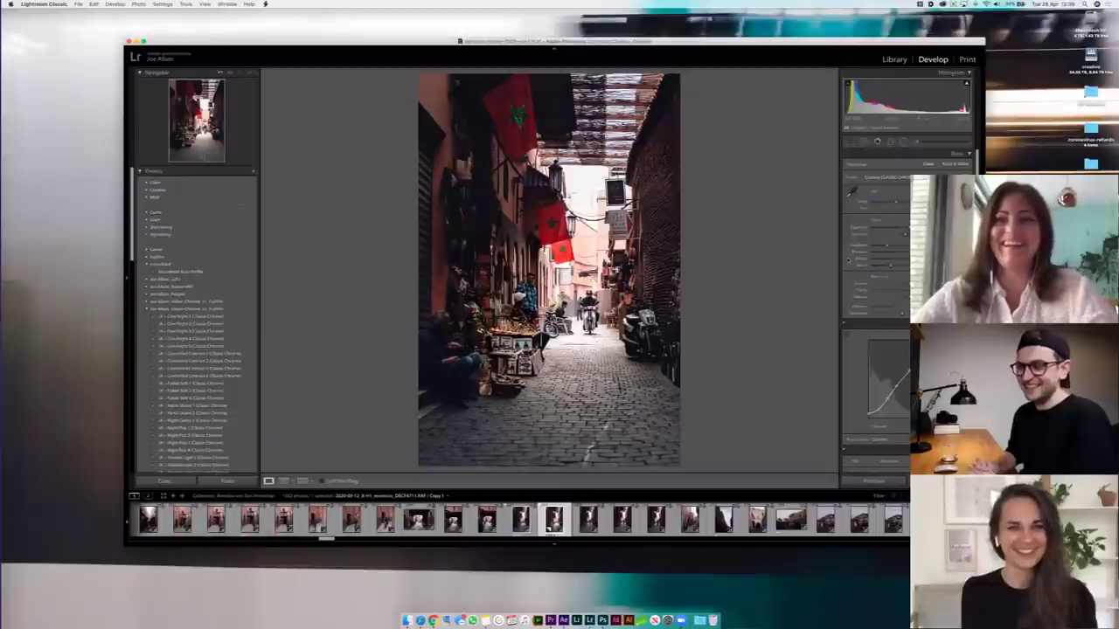
# - In Lightroom Classic, examine the Morocco street photo's Develop adjustments from Basic and Tone Curve down to Effects and Calibration
pyautogui.scroll(-10, 847, 258)
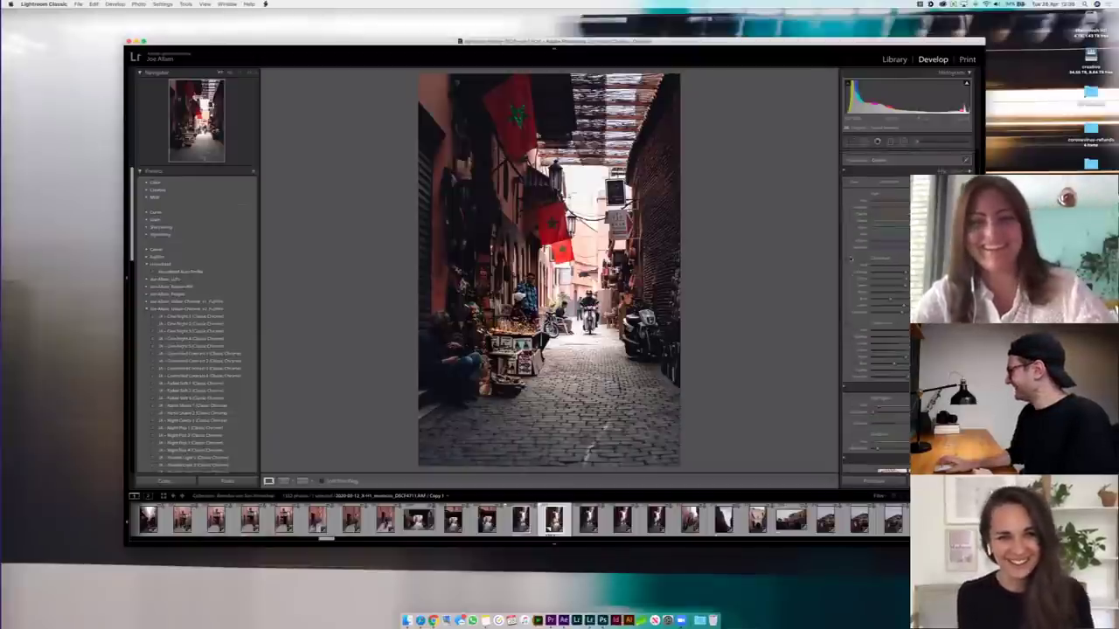
pyautogui.scroll(10, 848, 258)
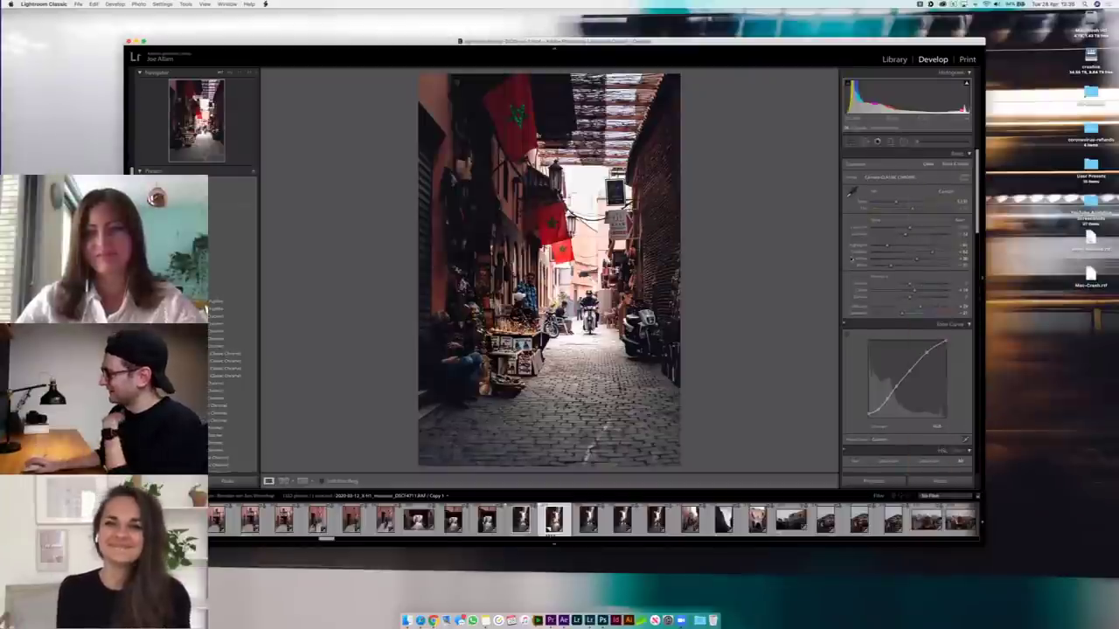
pyautogui.scroll(-1, 907, 350)
pyautogui.scroll(-3, 906, 349)
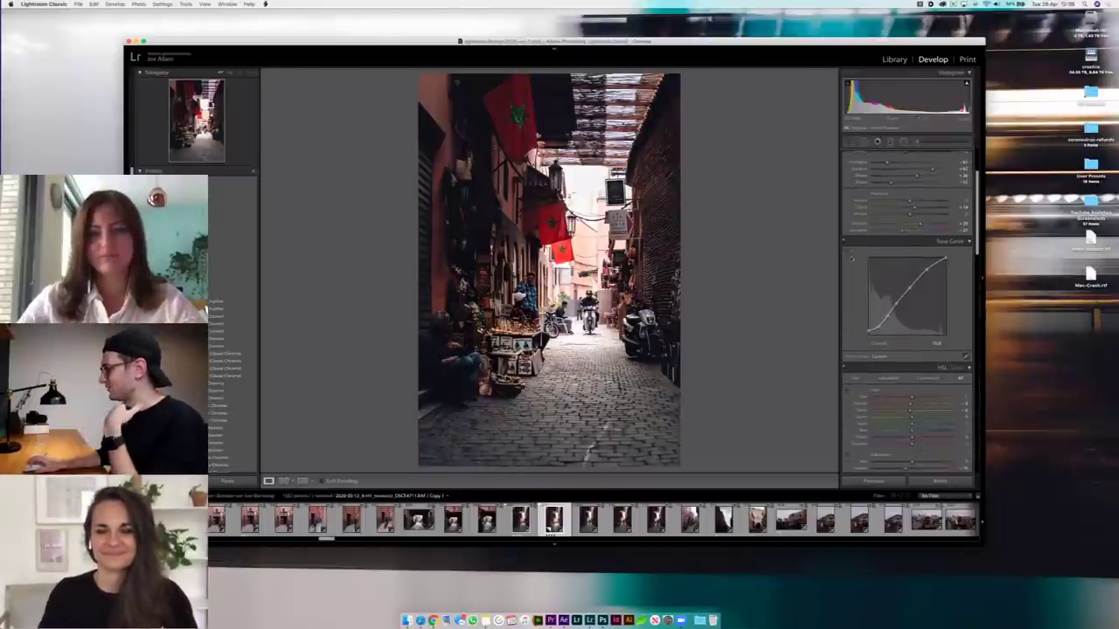
pyautogui.scroll(-2, 852, 257)
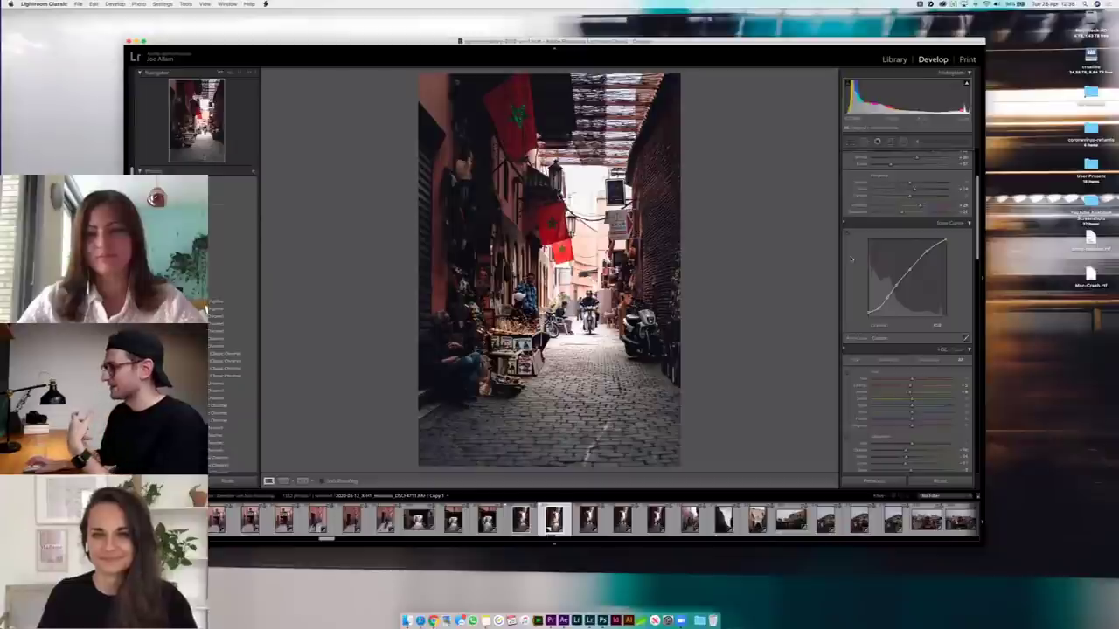
pyautogui.scroll(-8, 851, 258)
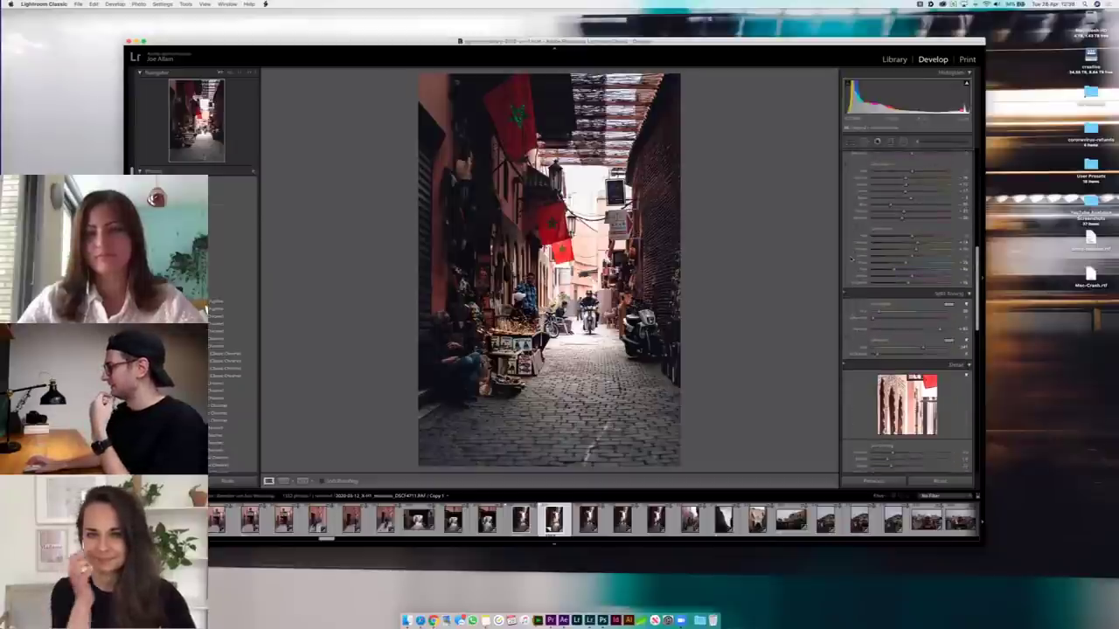
pyautogui.scroll(-8, 851, 258)
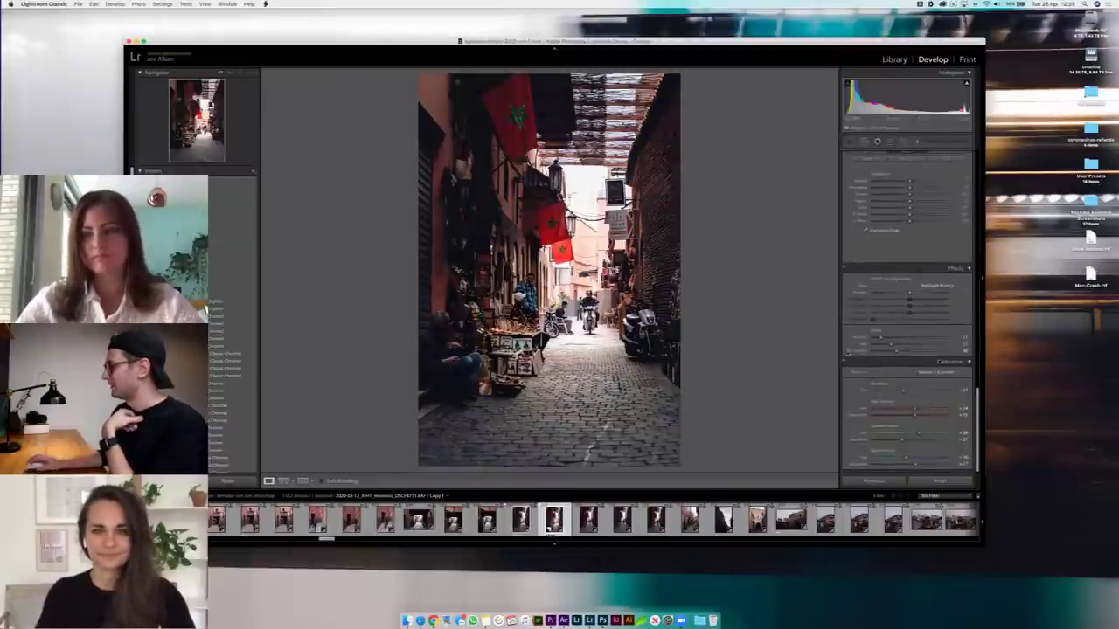
pyautogui.scroll(10, 846, 354)
# - Compare the street photo's before and after versions twice, and review its HSL and Split Toning adjustments
pyautogui.press('\\')
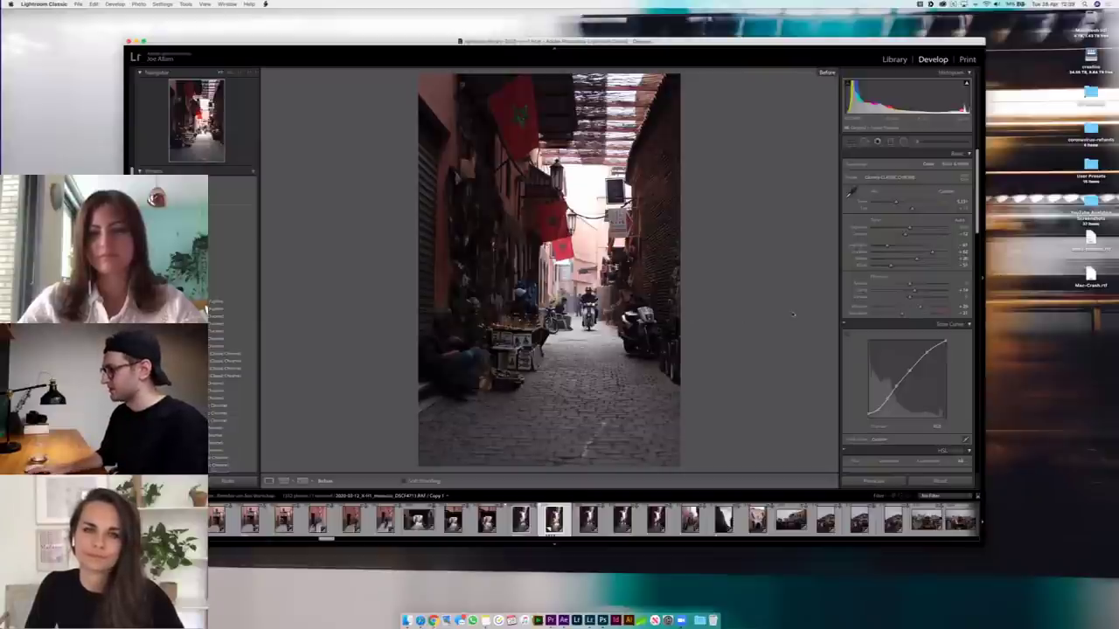
pyautogui.press('\\')
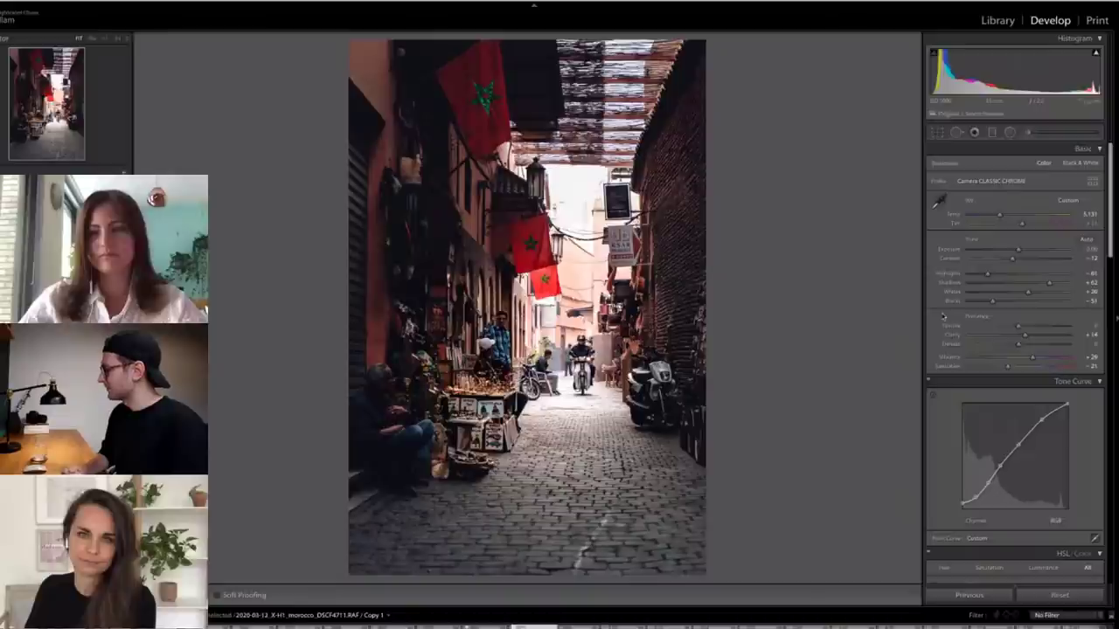
pyautogui.press('\\')
pyautogui.press('\\')
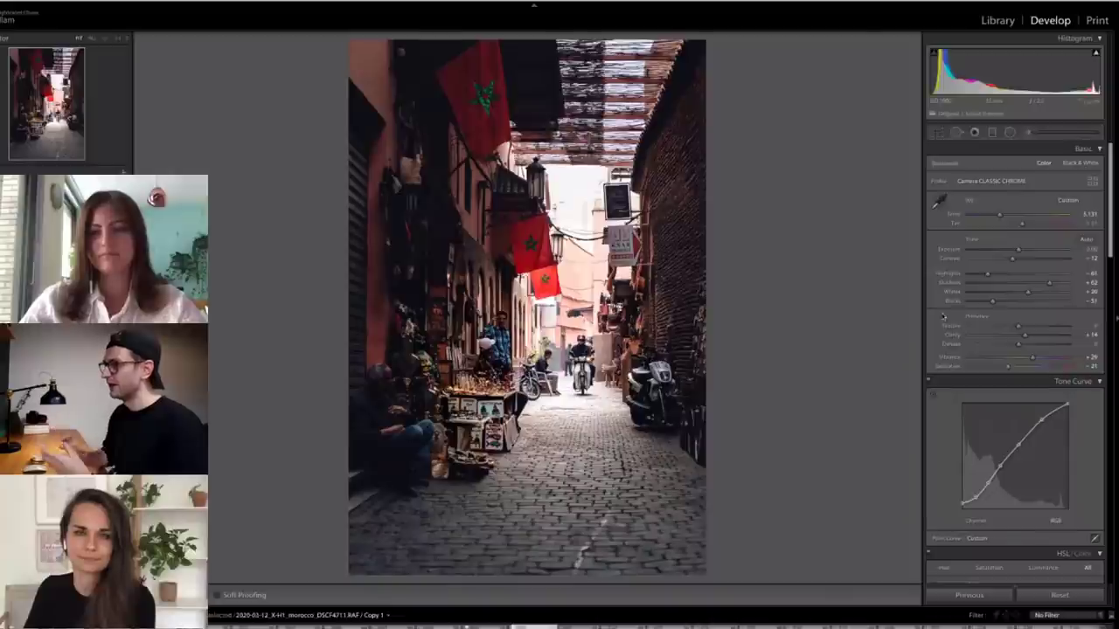
pyautogui.scroll(-10, 945, 344)
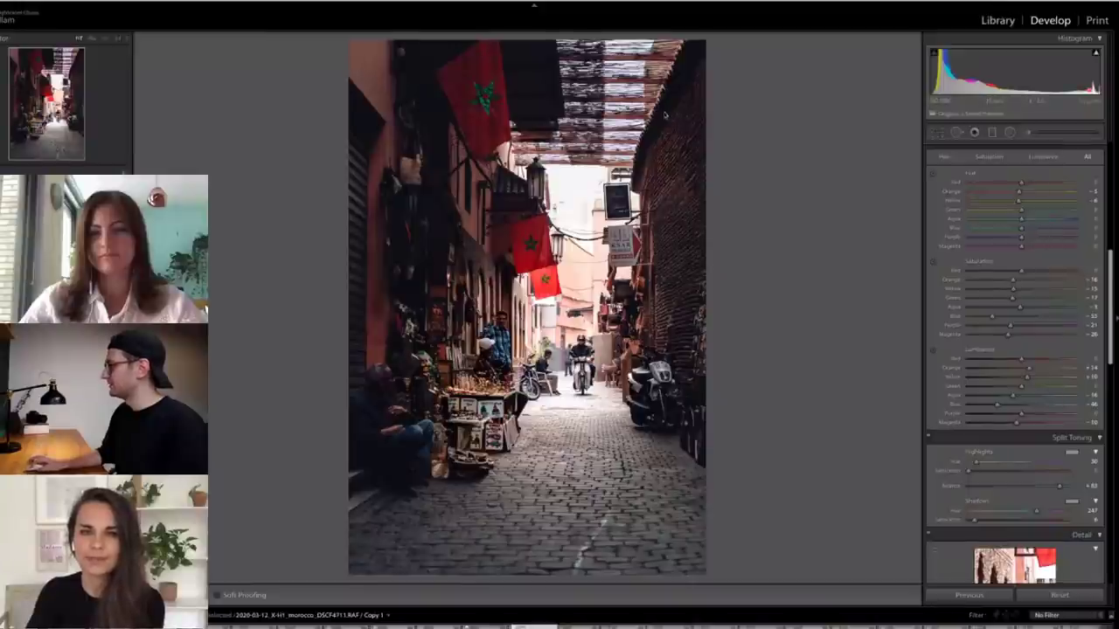
# - Show the Morocco photos in the Library grid, browse the thumbnails, and switch the library filter to Attribute criteria
pyautogui.press('g')
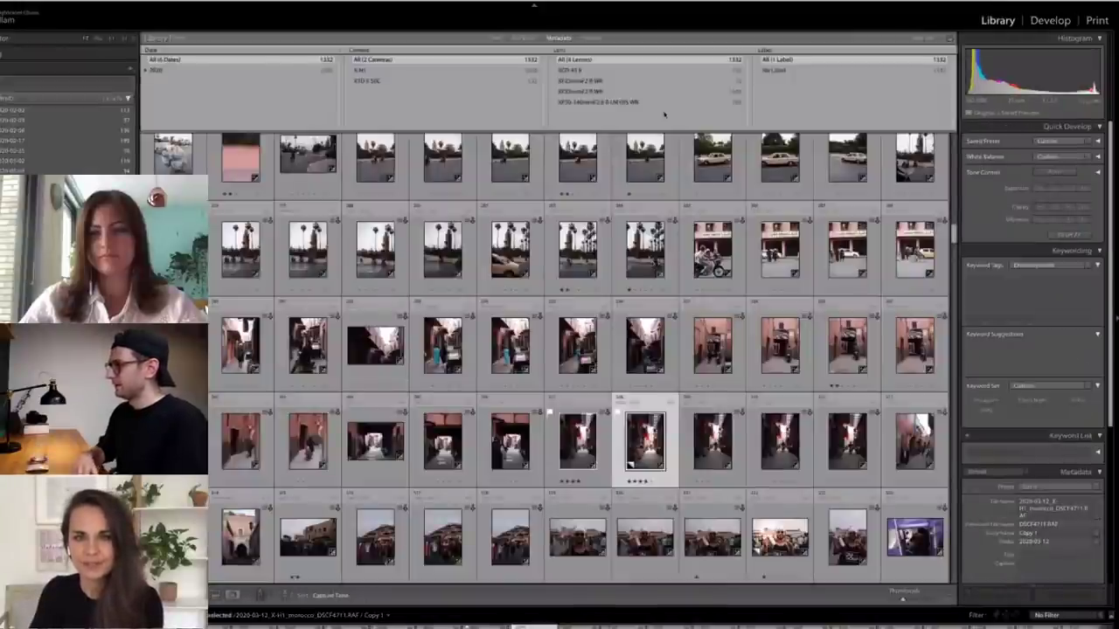
pyautogui.scroll(1, 511, 271)
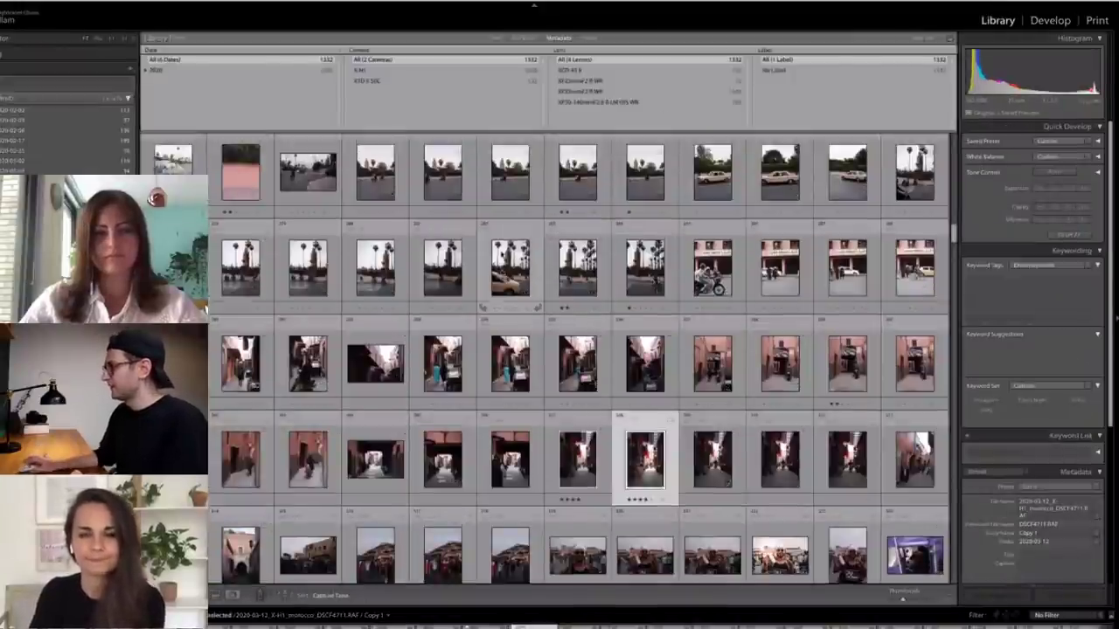
pyautogui.scroll(10, 511, 271)
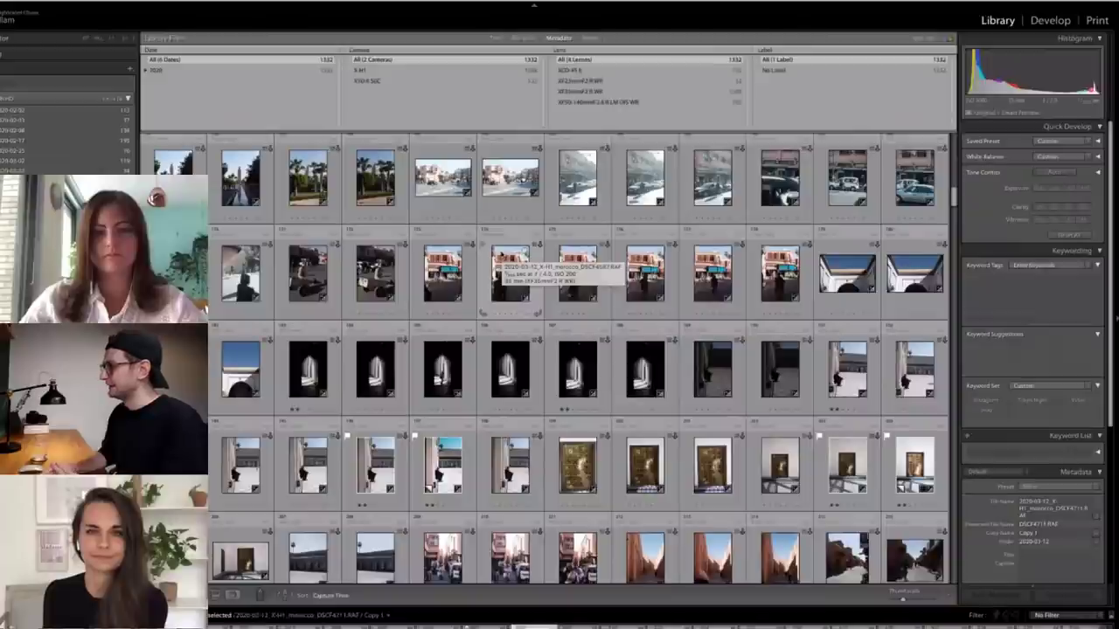
pyautogui.scroll(-10, 552, 222)
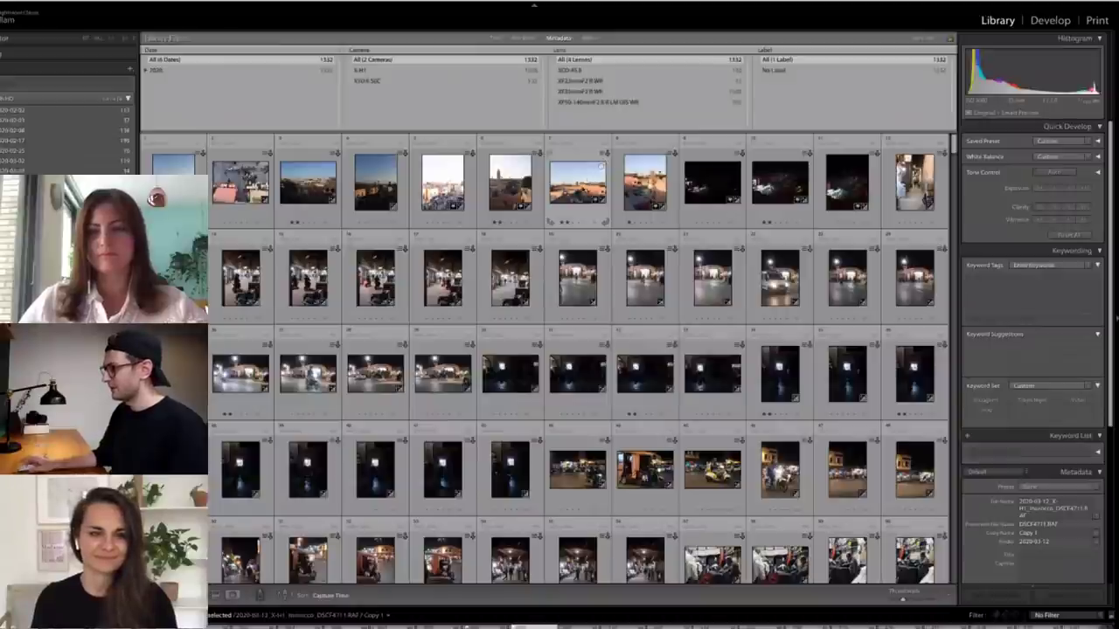
pyautogui.scroll(10, 601, 166)
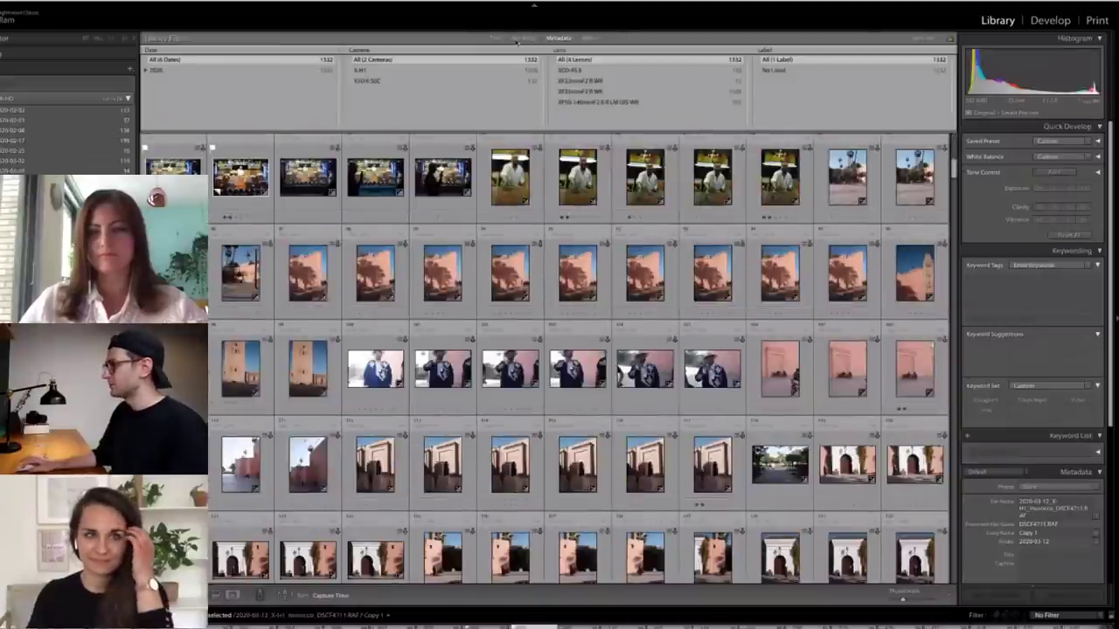
pyautogui.click(523, 38)
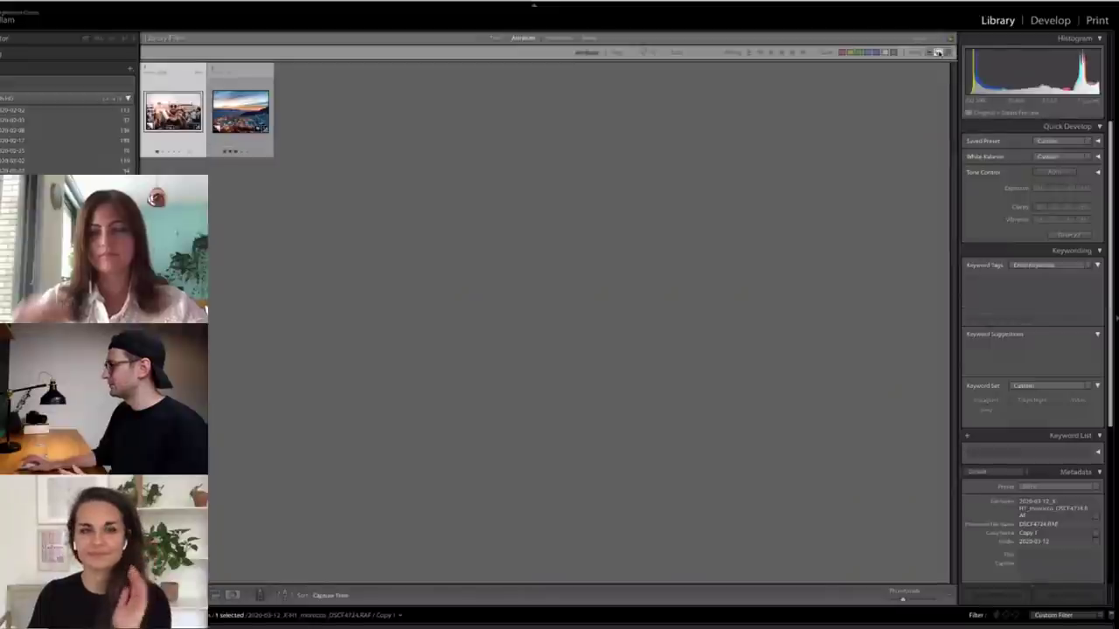
# - Adjust the library's attribute filter to one star and higher, changing its virtual copy, flagged and unflagged criteria
pyautogui.click(938, 52)
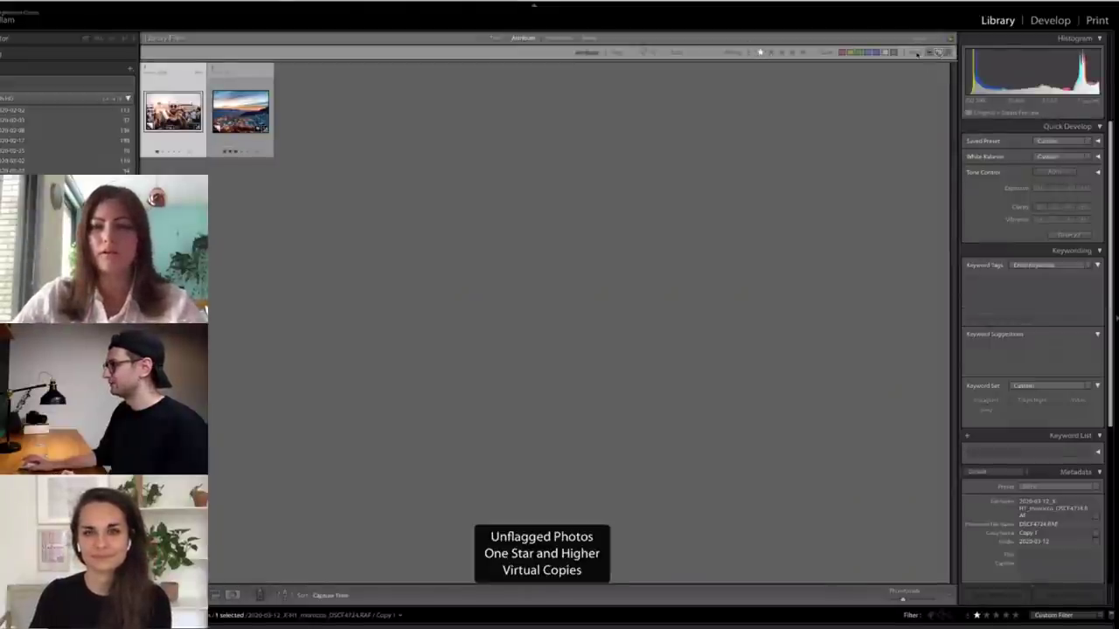
pyautogui.click(634, 53)
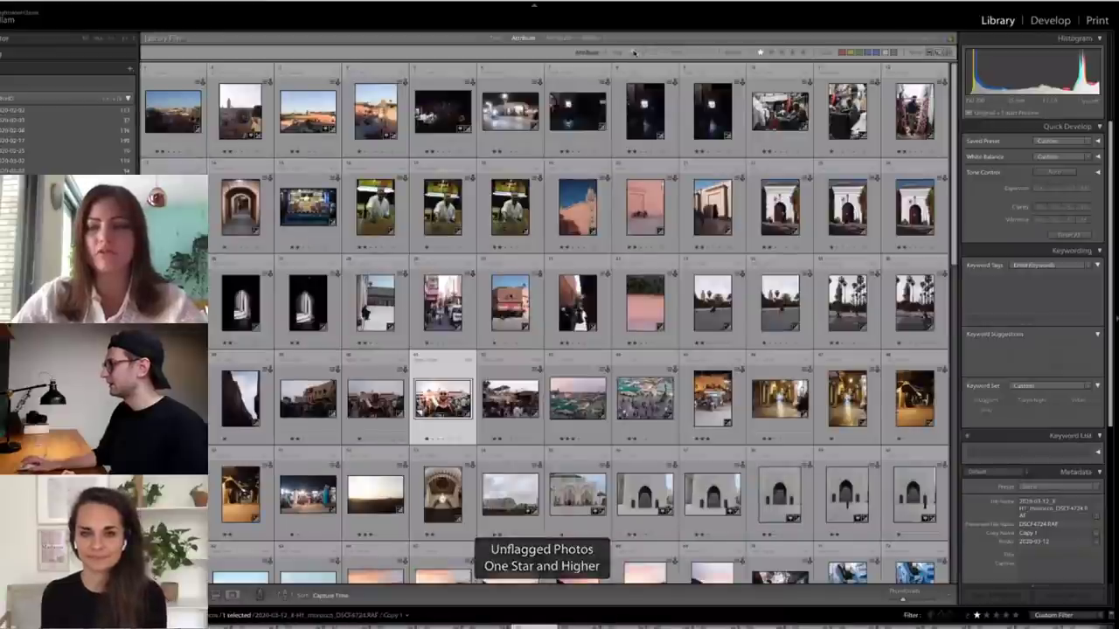
pyautogui.click(631, 52)
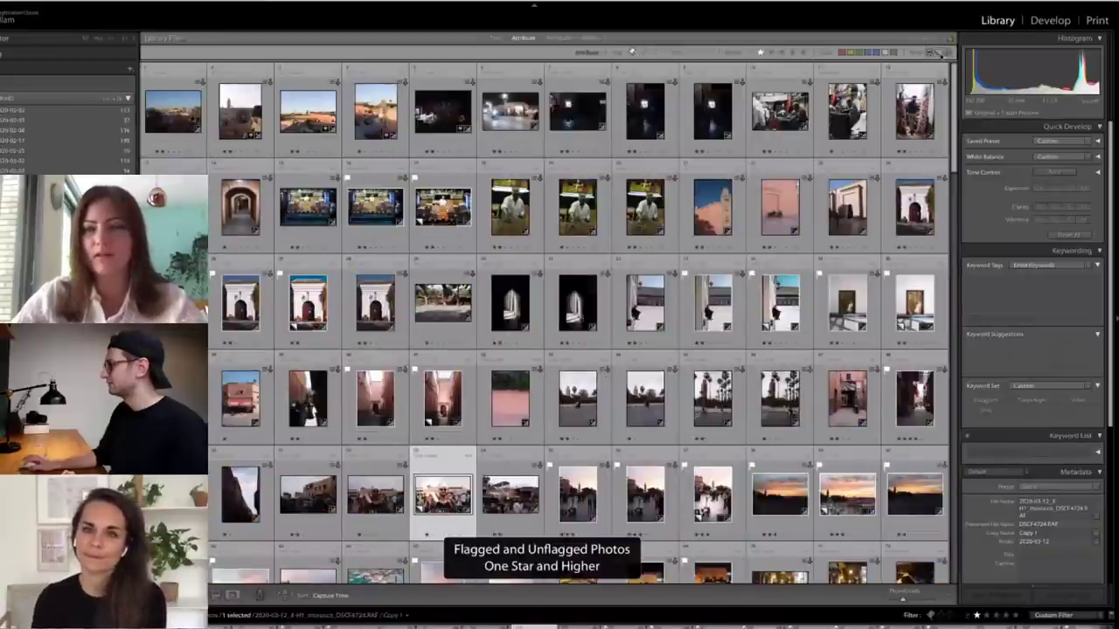
pyautogui.click(632, 53)
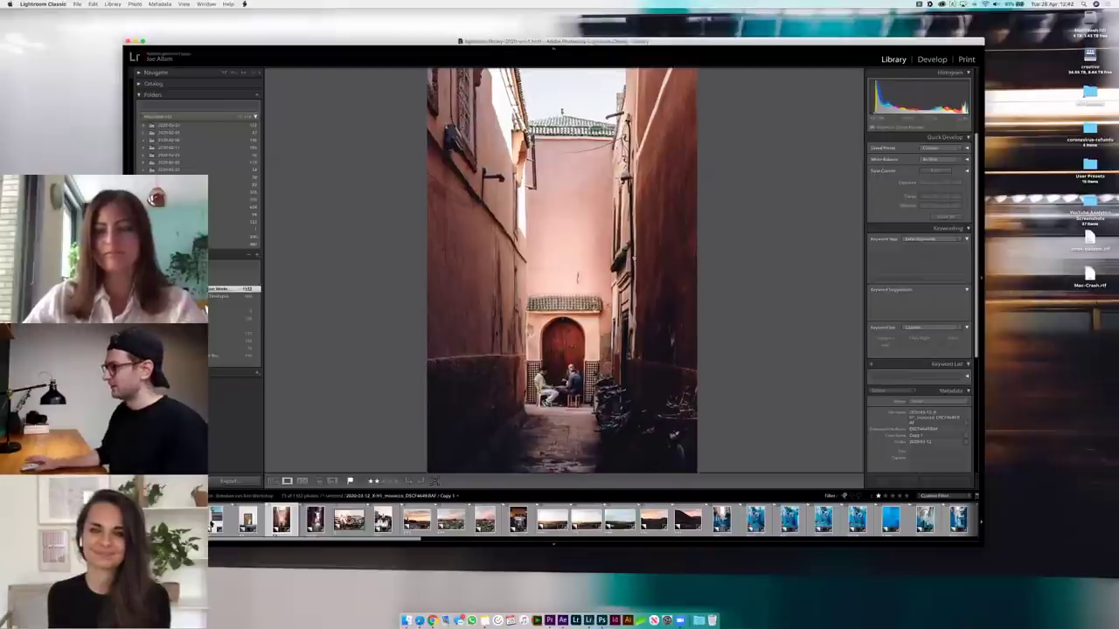
# - View the blue staircase photos one after another at full size, starting with the empty stairs, and return to the grid
pyautogui.press('g')
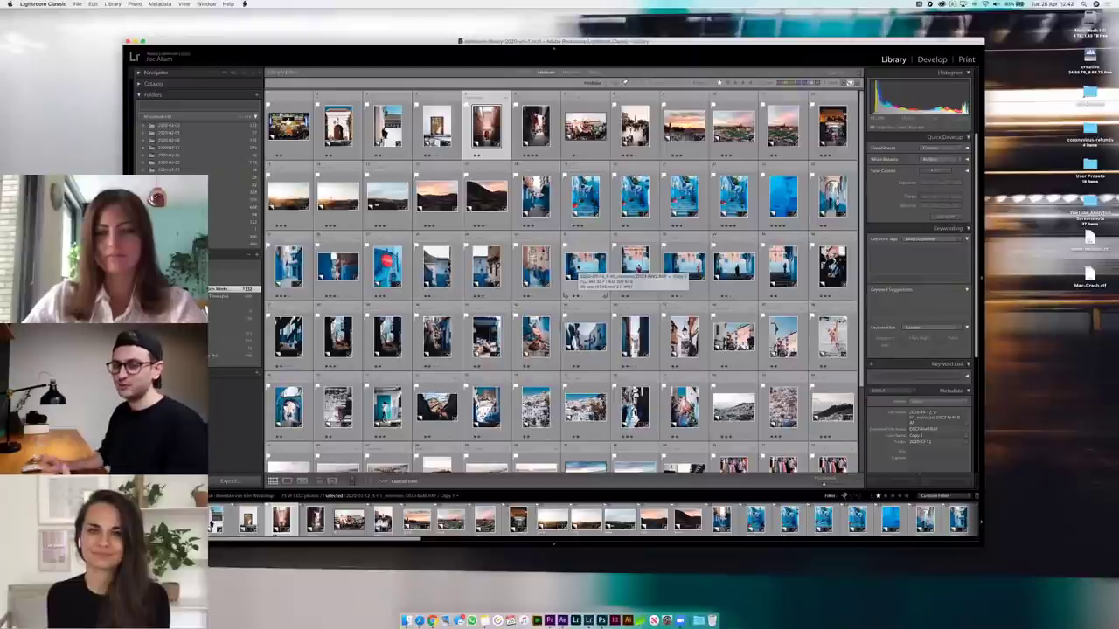
pyautogui.doubleClick(576, 267)
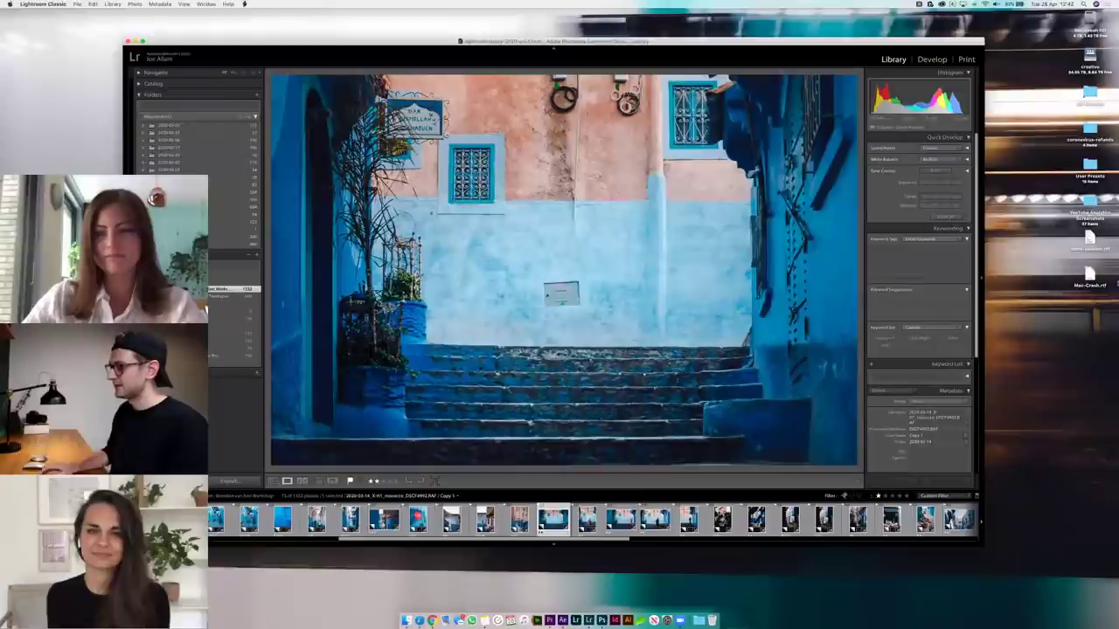
pyautogui.press('Right')
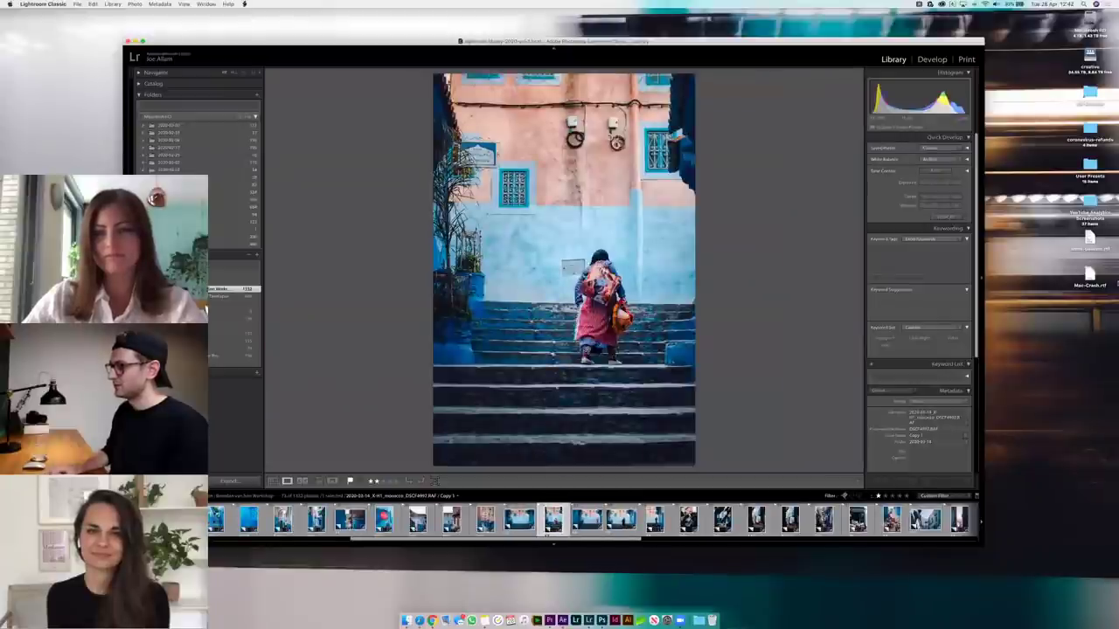
pyautogui.press('Right')
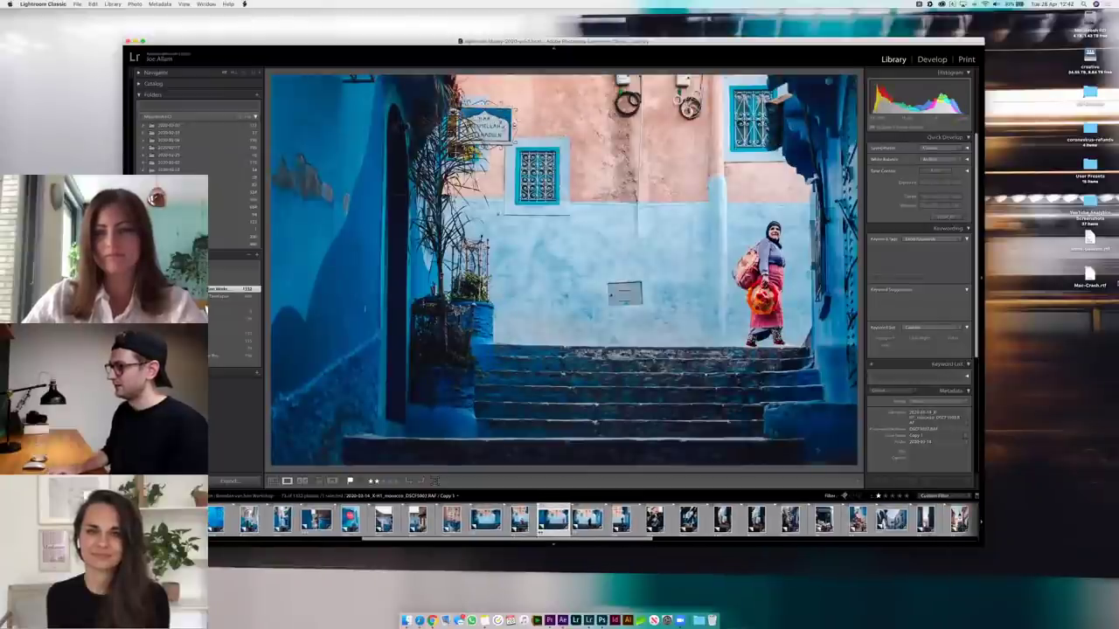
pyautogui.press('Right')
pyautogui.press('Right')
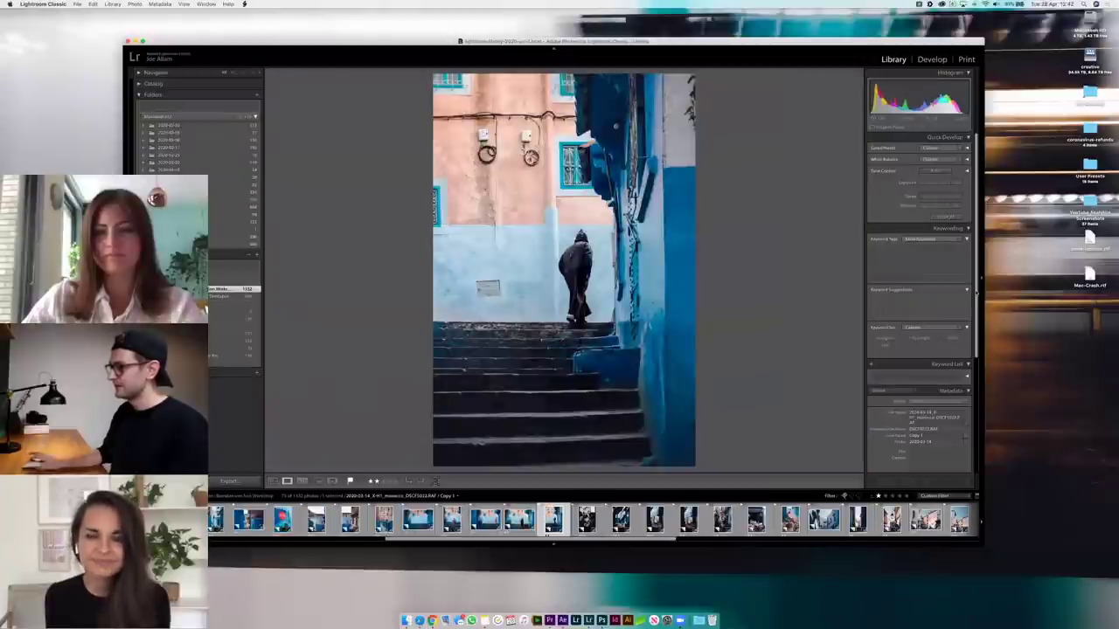
pyautogui.click(610, 304)
pyautogui.press('g')
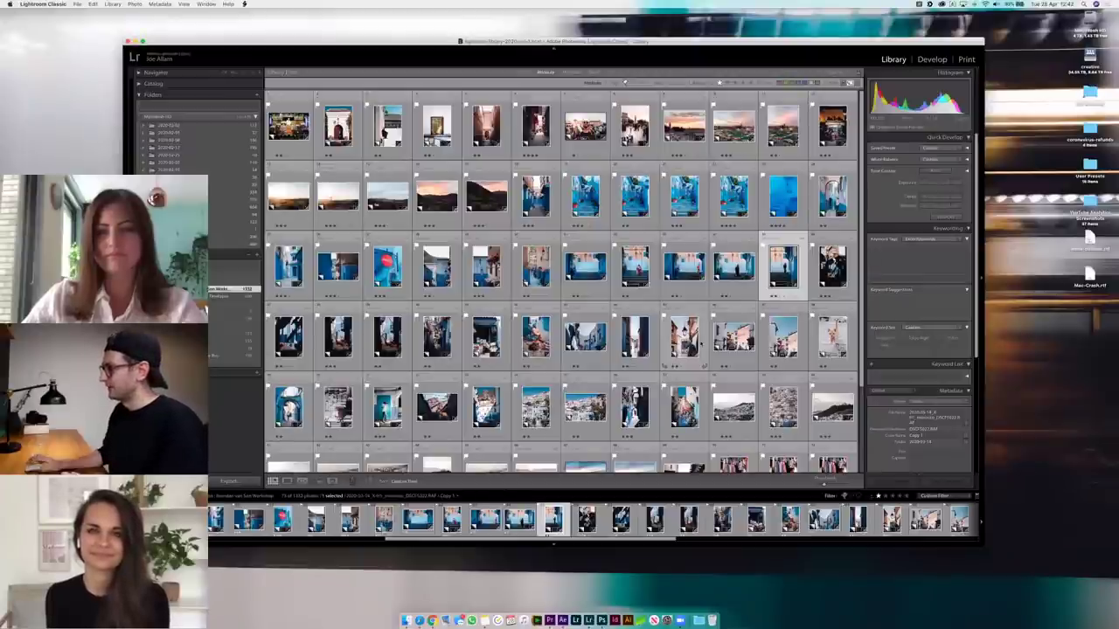
# - View the sunlit building photo, the empty blue staircase and the woman climbing the stairs at full size, and return to the grid
pyautogui.doubleClick(733, 339)
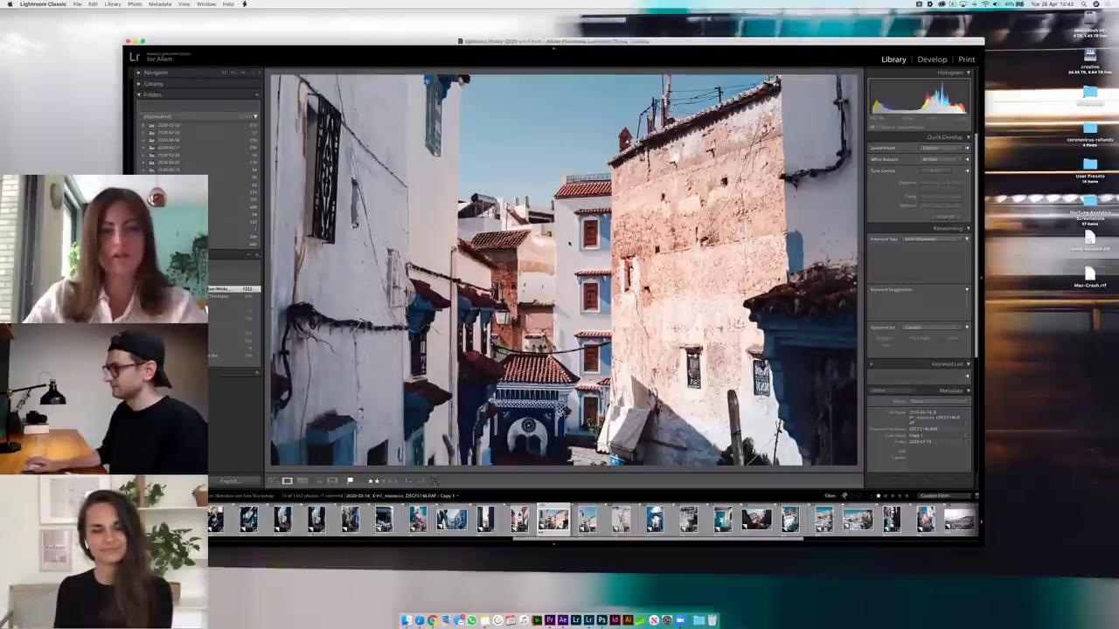
pyautogui.press('g')
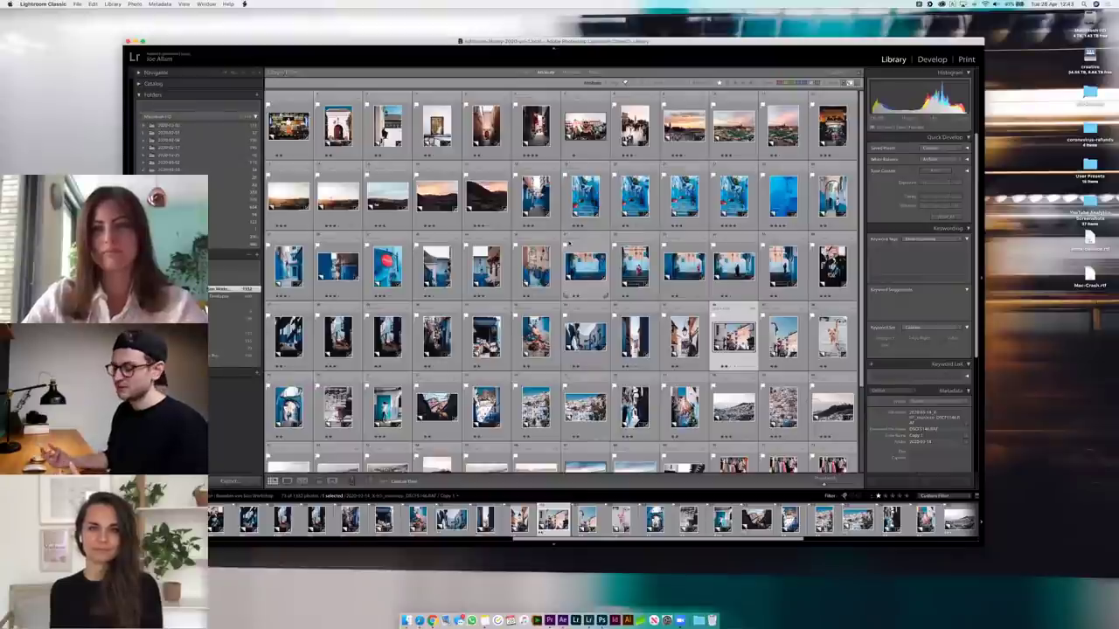
pyautogui.doubleClick(583, 269)
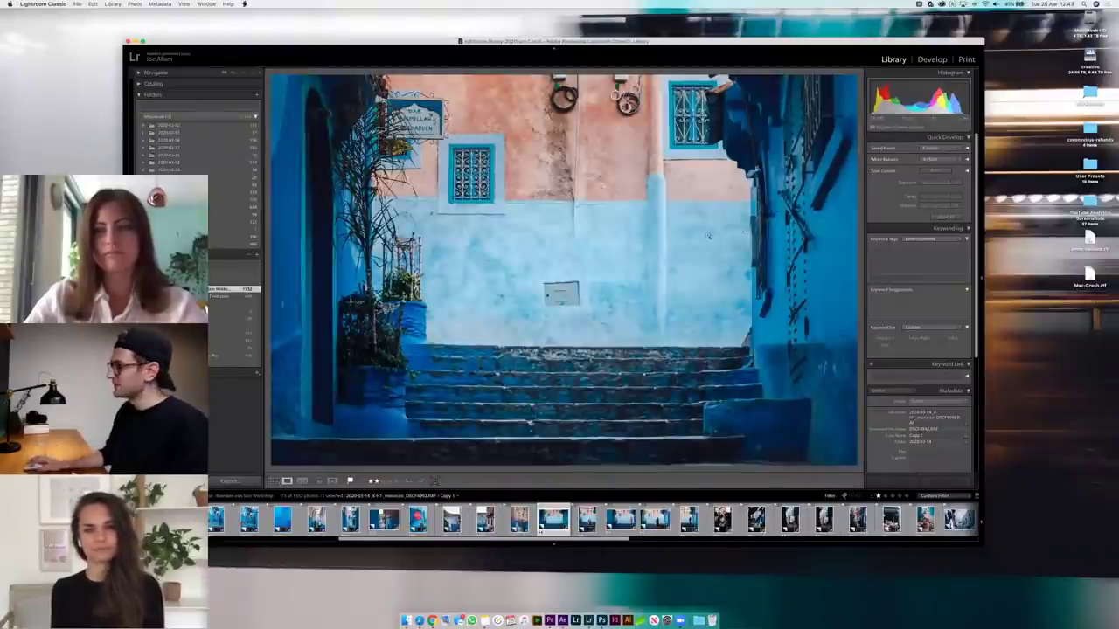
pyautogui.press('Right')
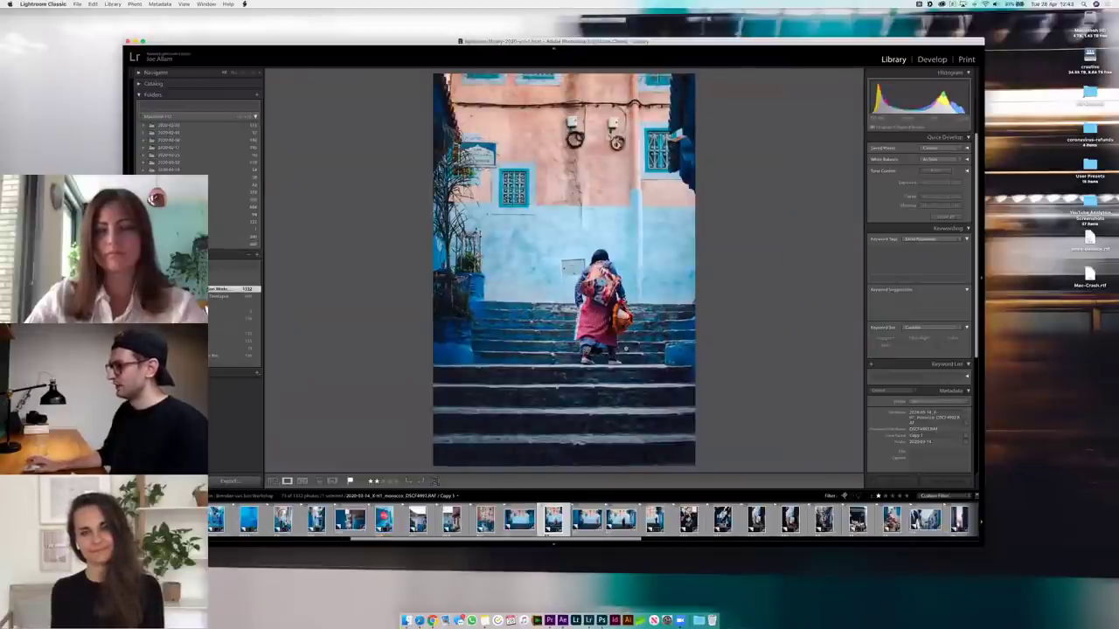
pyautogui.press('Right')
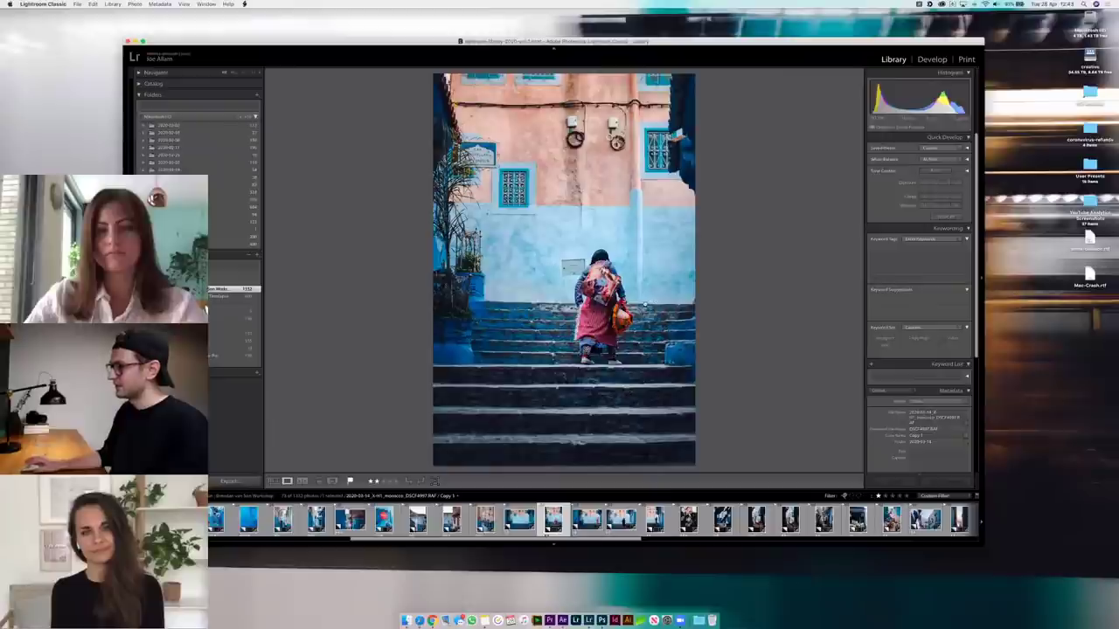
pyautogui.press('g')
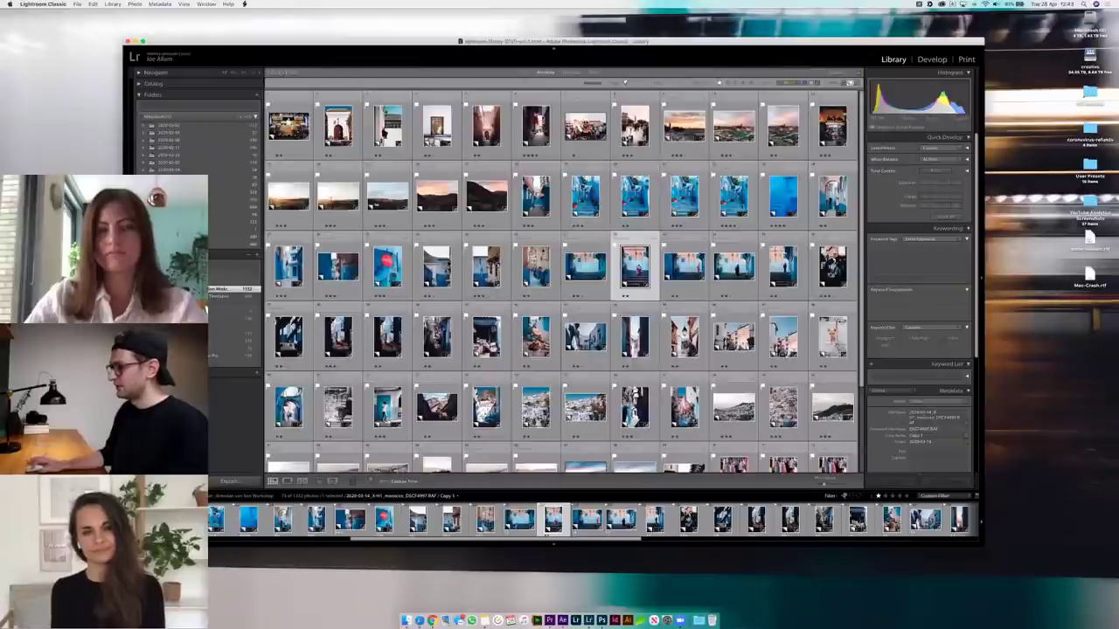
# - Open the empty blue staircase photo in Develop and examine its adjustments from HSL down to Calibration and back up to Basic
pyautogui.press('Left')
pyautogui.press('e')
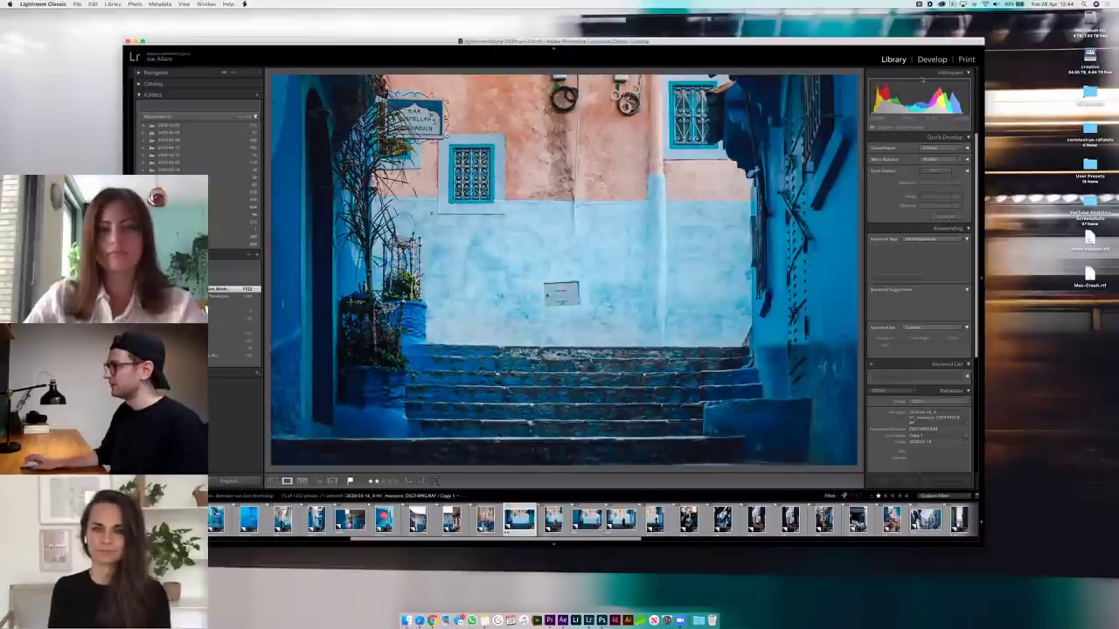
pyautogui.press('d')
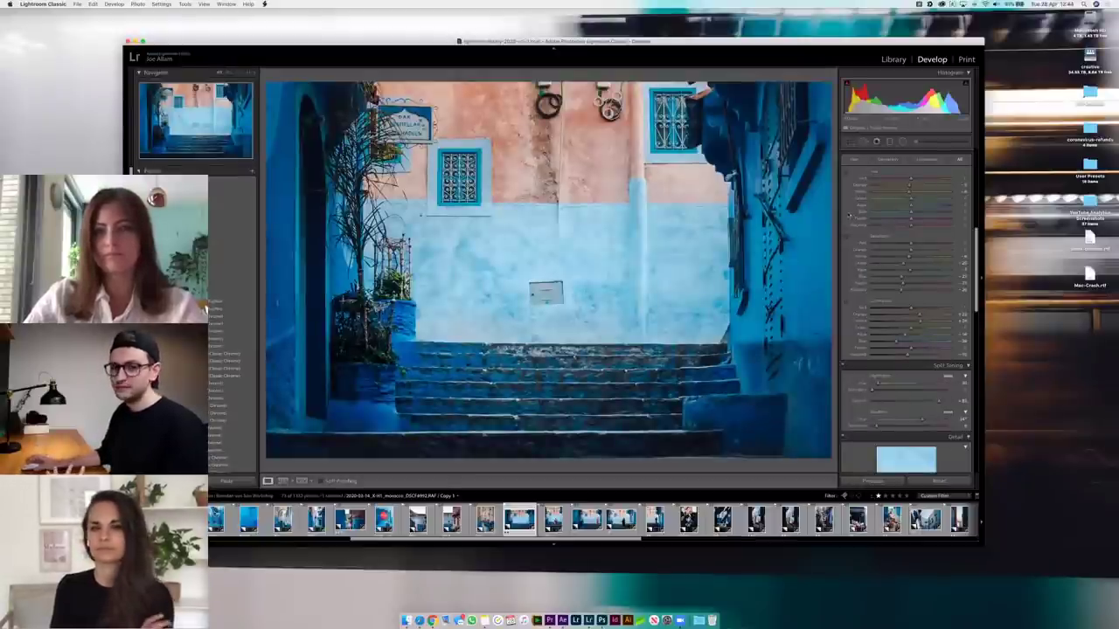
pyautogui.scroll(-3, 905, 289)
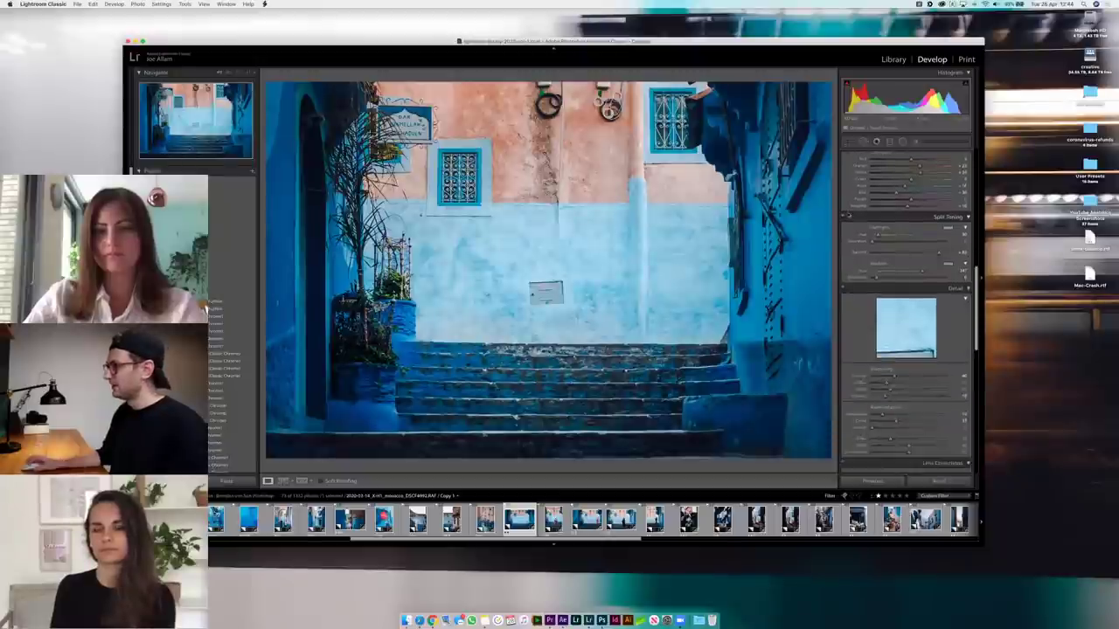
pyautogui.scroll(-5, 905, 310)
pyautogui.scroll(-2, 905, 306)
pyautogui.scroll(-4, 850, 222)
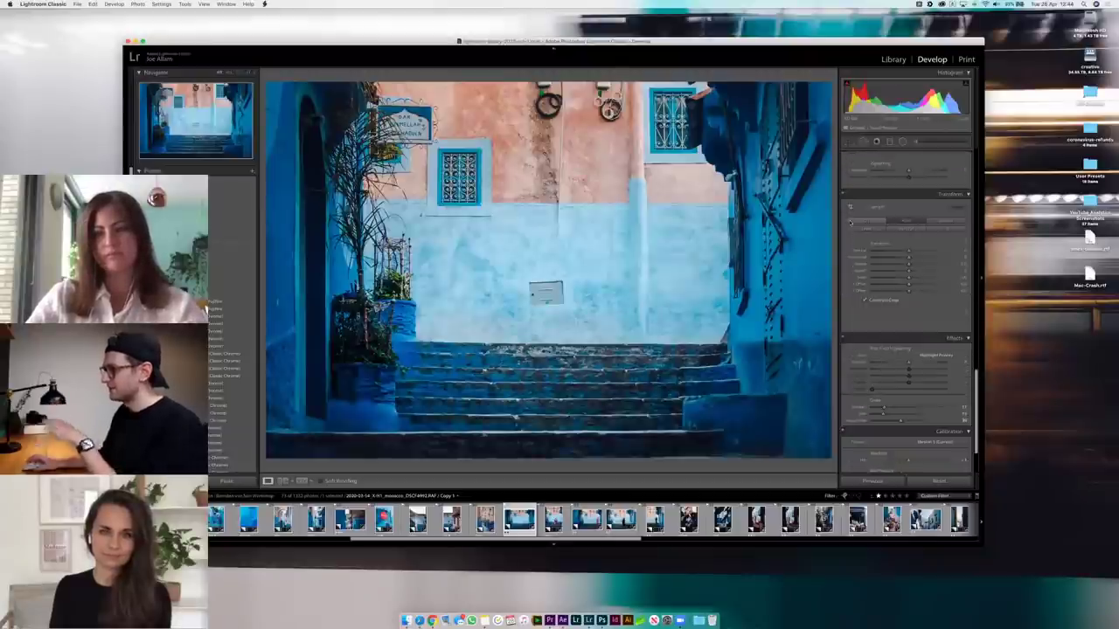
pyautogui.scroll(8, 850, 222)
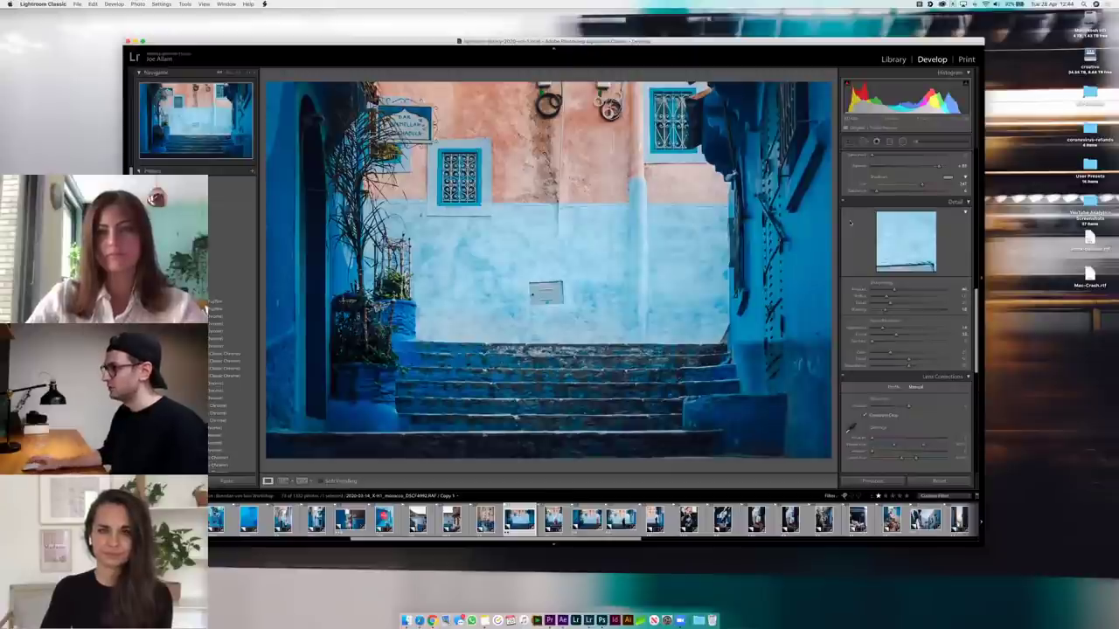
pyautogui.scroll(10, 852, 223)
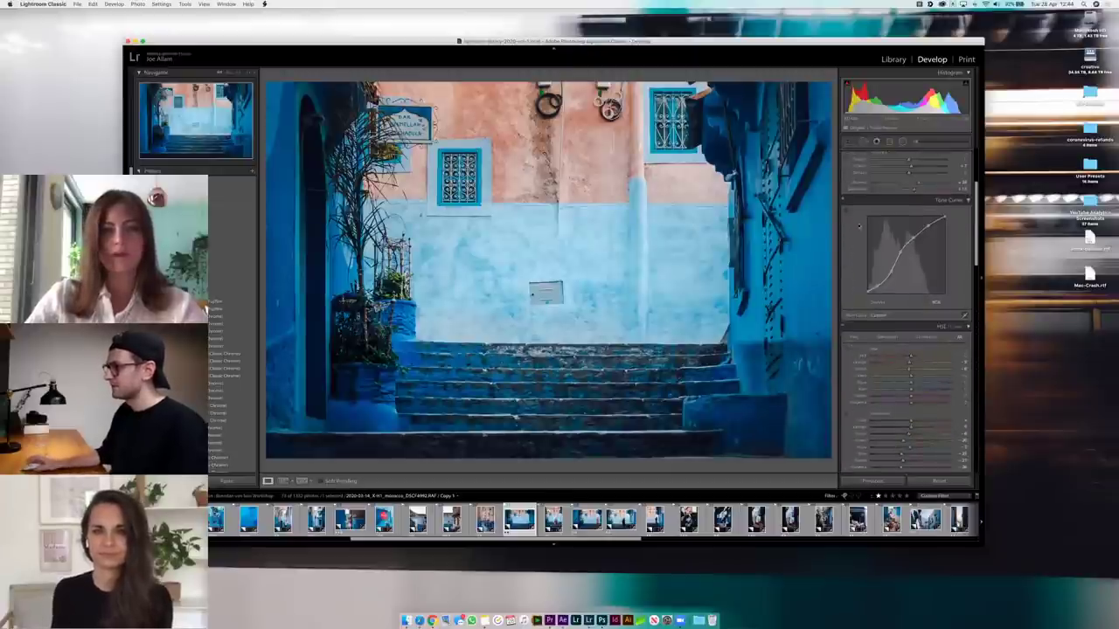
pyautogui.scroll(5, 855, 230)
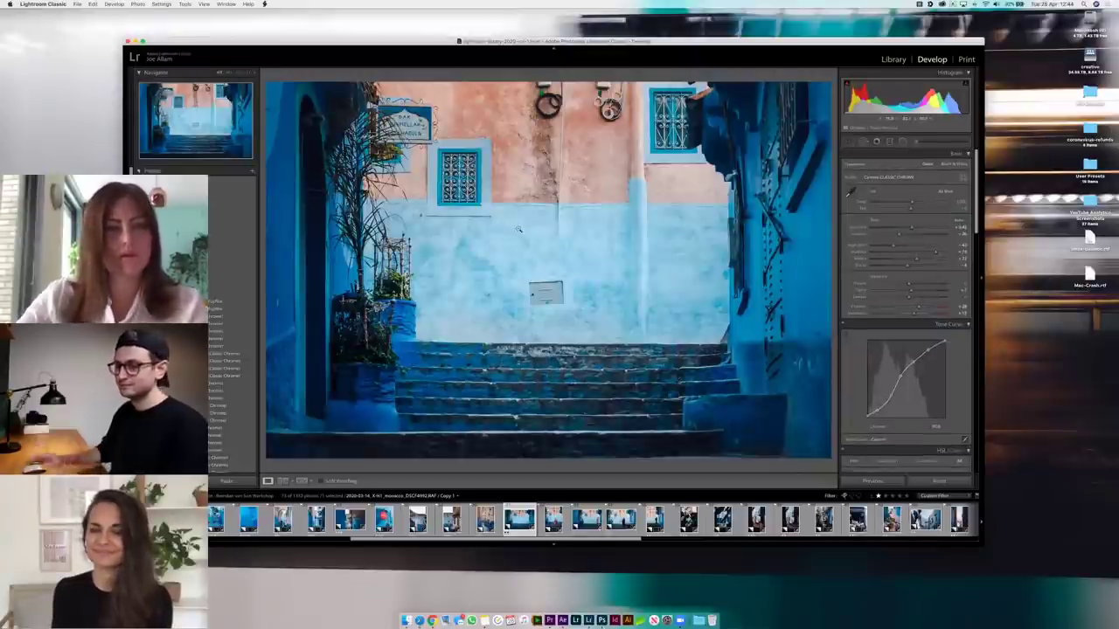
pyautogui.scroll(1, 863, 282)
pyautogui.scroll(-1, 863, 281)
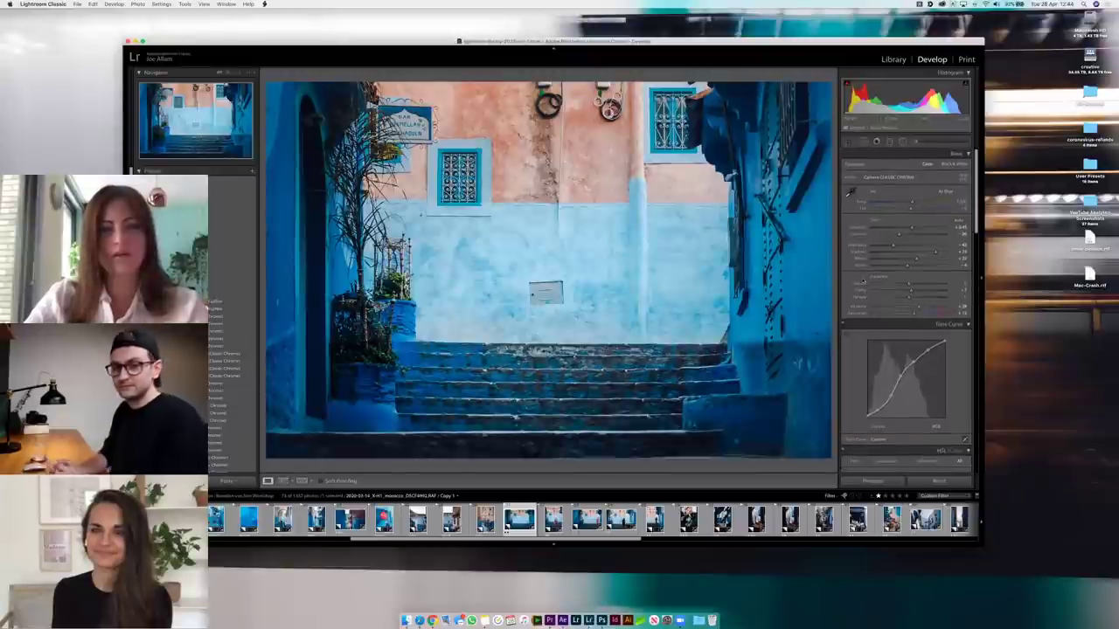
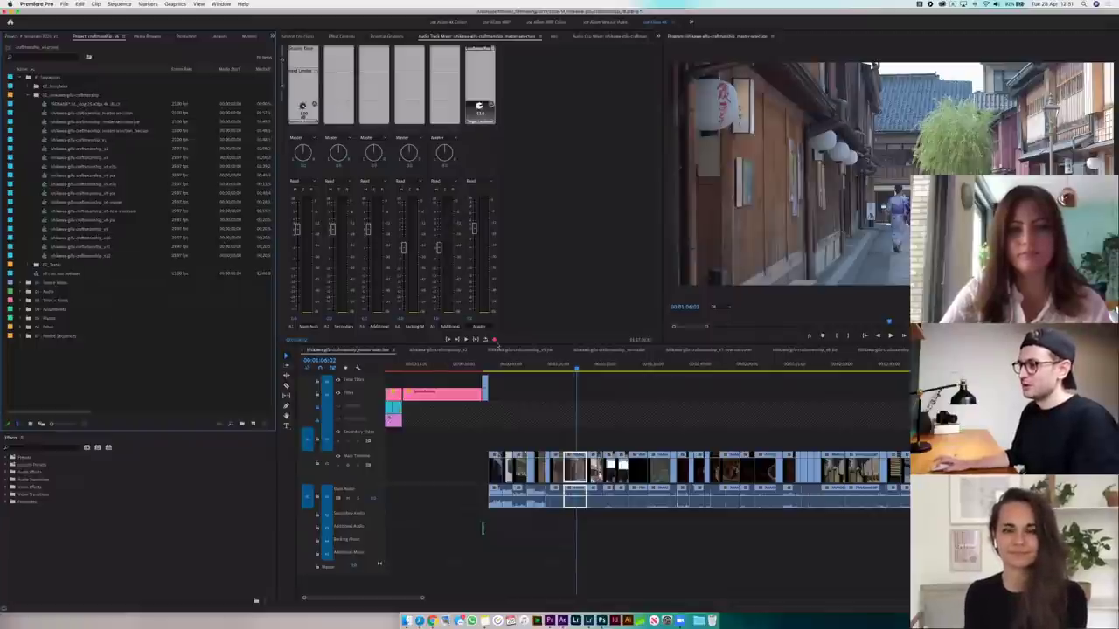
# - In Premiere Pro, examine the overall clip layout and marked sections of the ishikawa-gifu-craftmanship_master-selection timeline
pyautogui.click(612, 393)
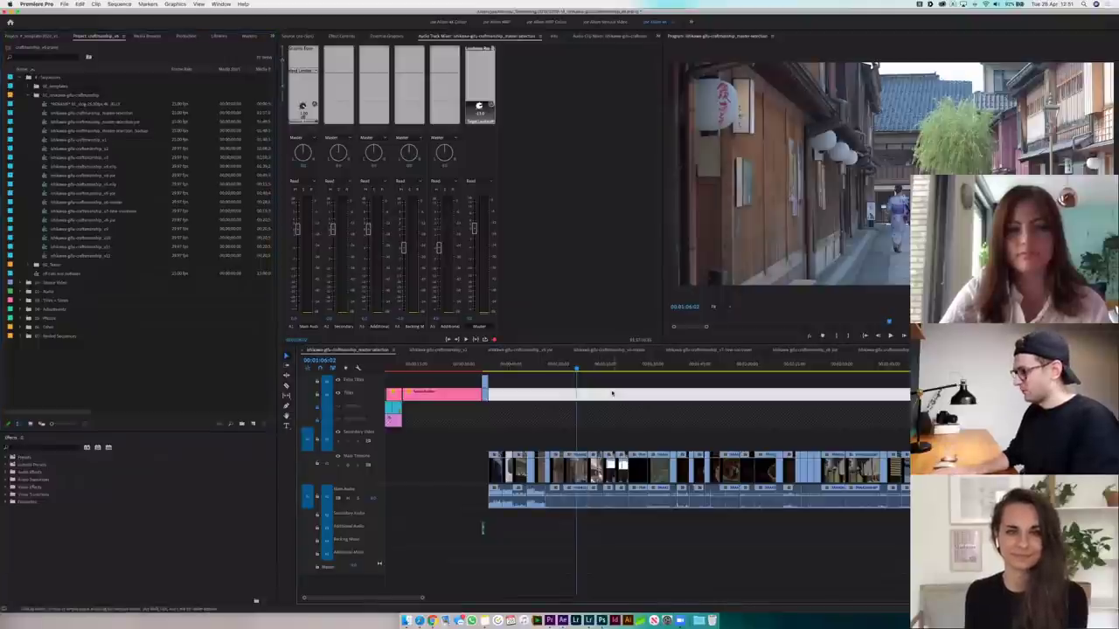
pyautogui.press('-')
pyautogui.press('-')
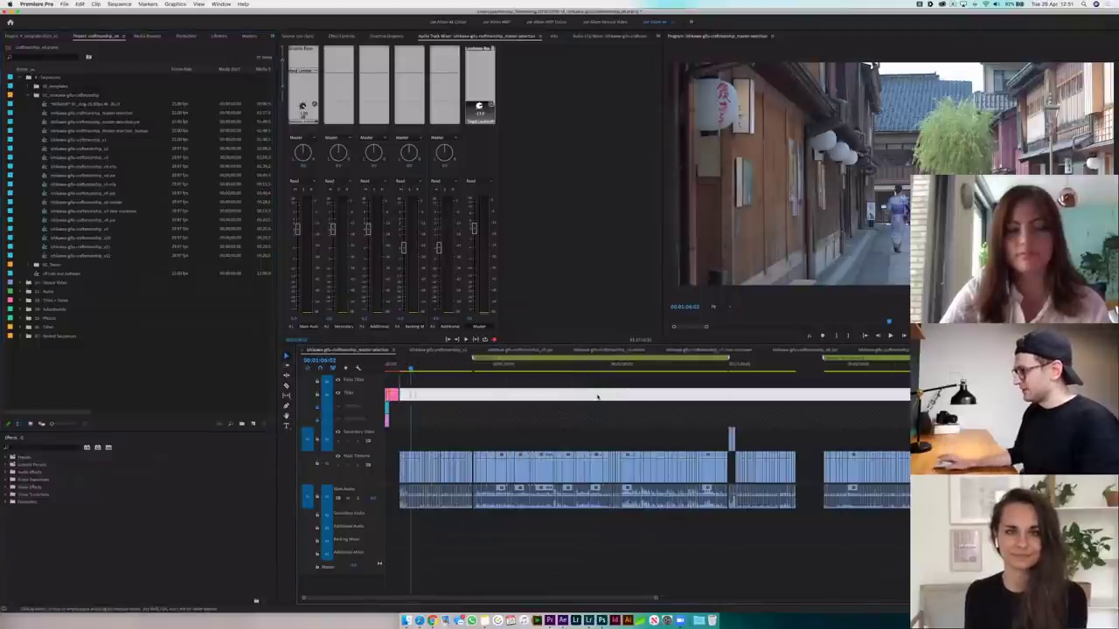
pyautogui.press('-')
pyautogui.press('-')
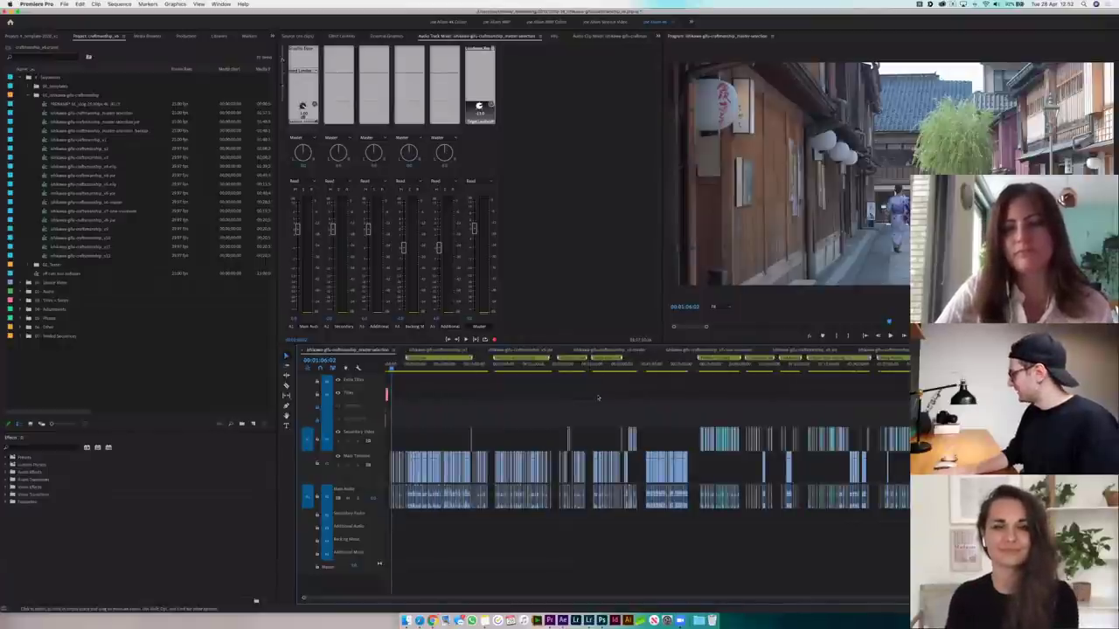
pyautogui.press('-')
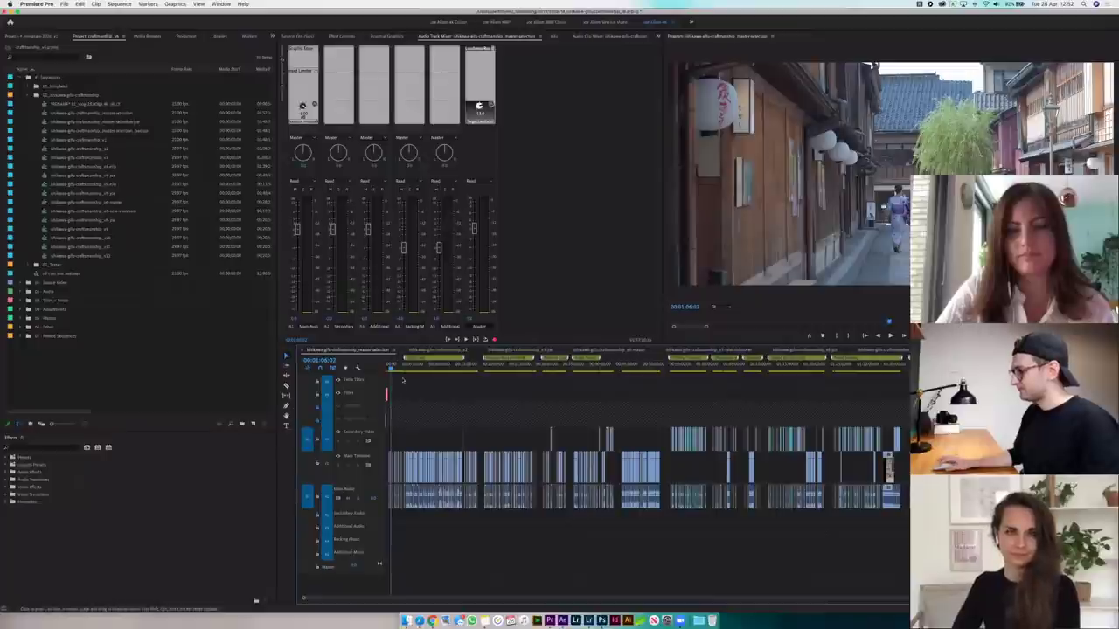
pyautogui.press('=')
pyautogui.press('super+Tab')
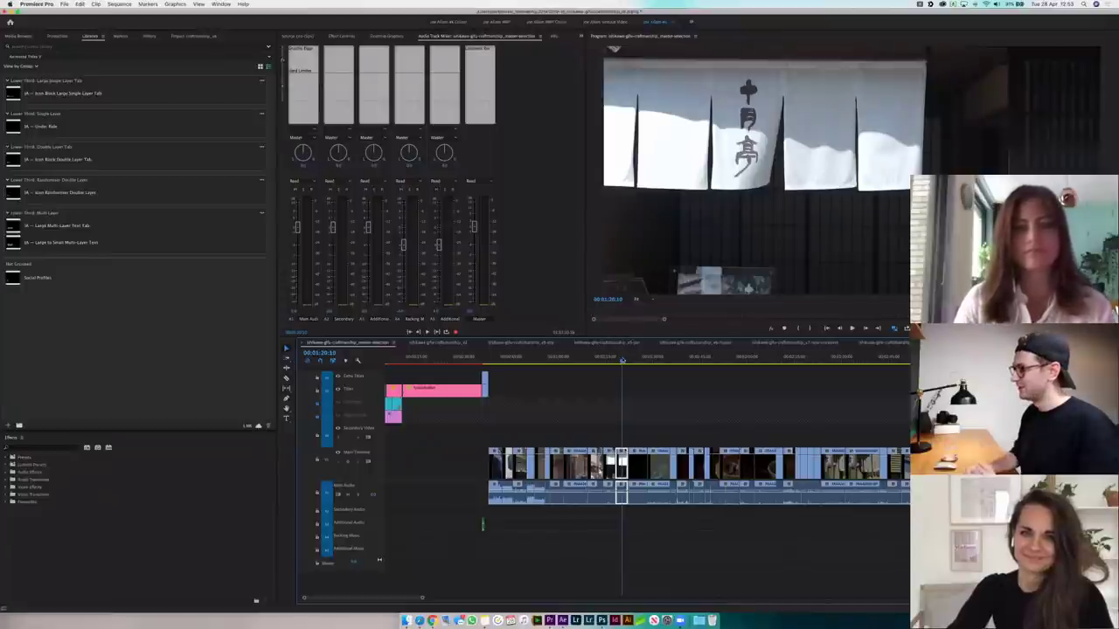
# - Place the playhead at the start of the first marked section and review the sequence's sections across the wider timeline
pyautogui.click(694, 390)
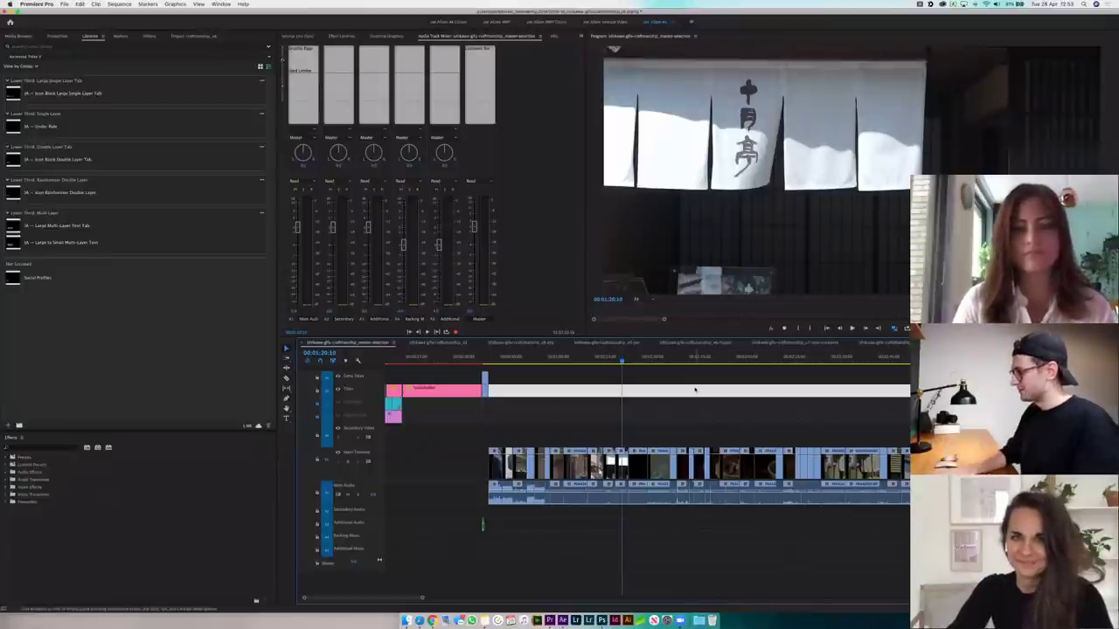
pyautogui.press('-')
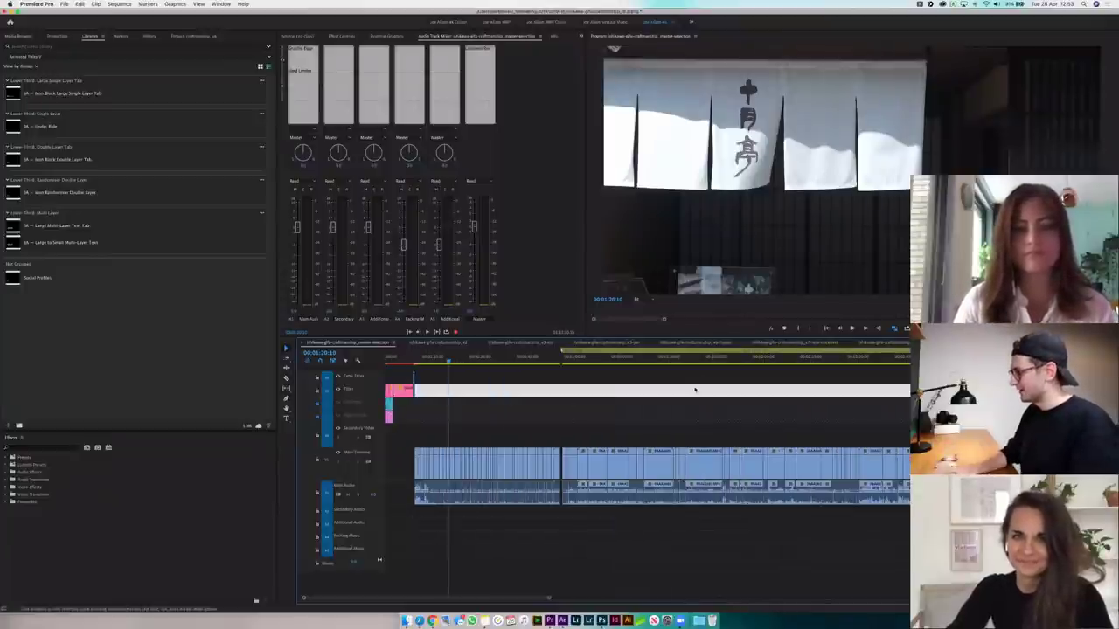
pyautogui.click(566, 358)
pyautogui.press('Delete')
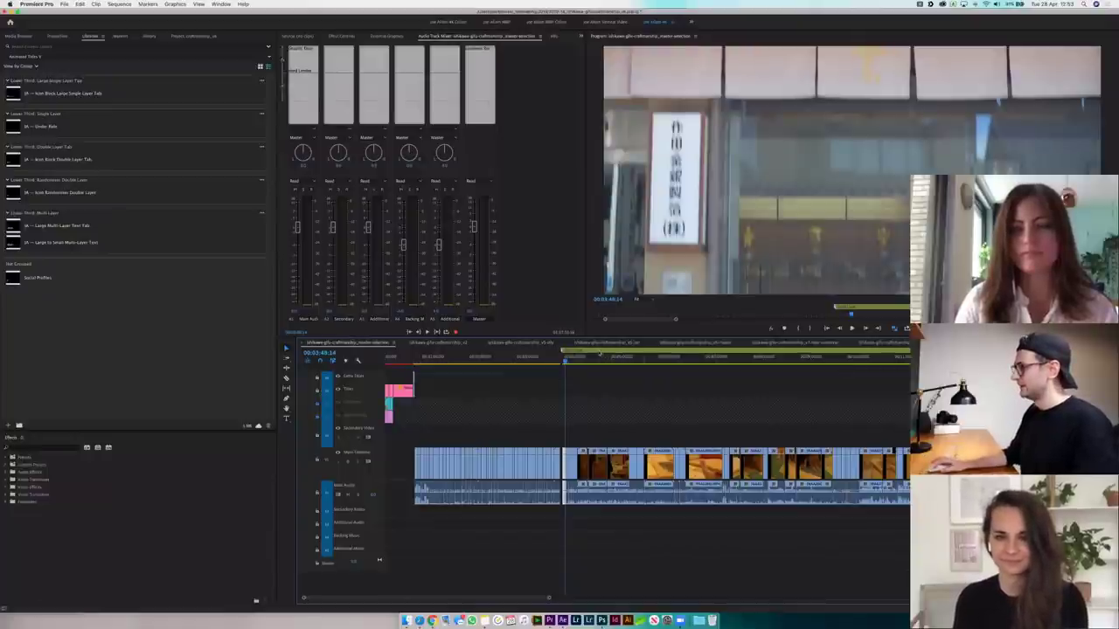
pyautogui.press('-')
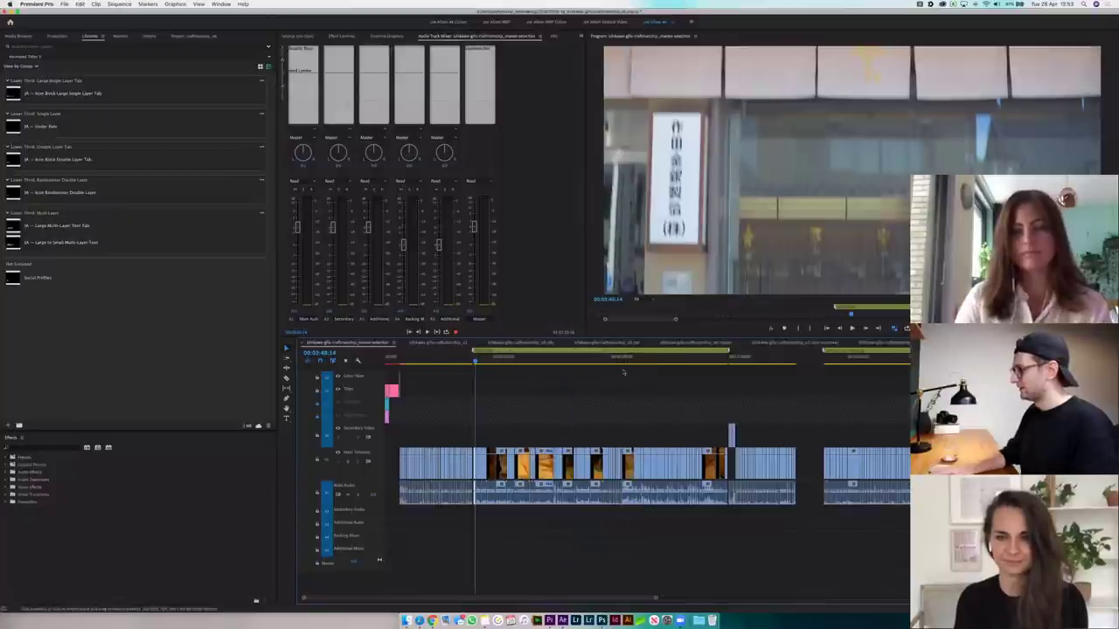
pyautogui.press('-')
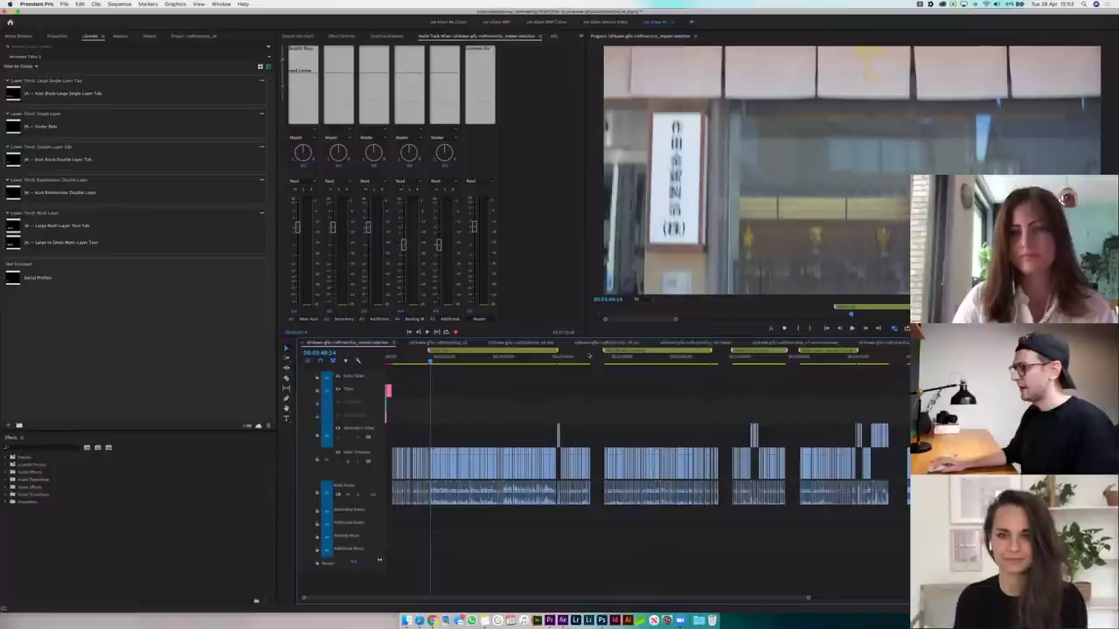
# - Add a named blue marker at 00:17:00:00 on the selection sequence and extend it past the end of the first large clip block
pyautogui.click(586, 358)
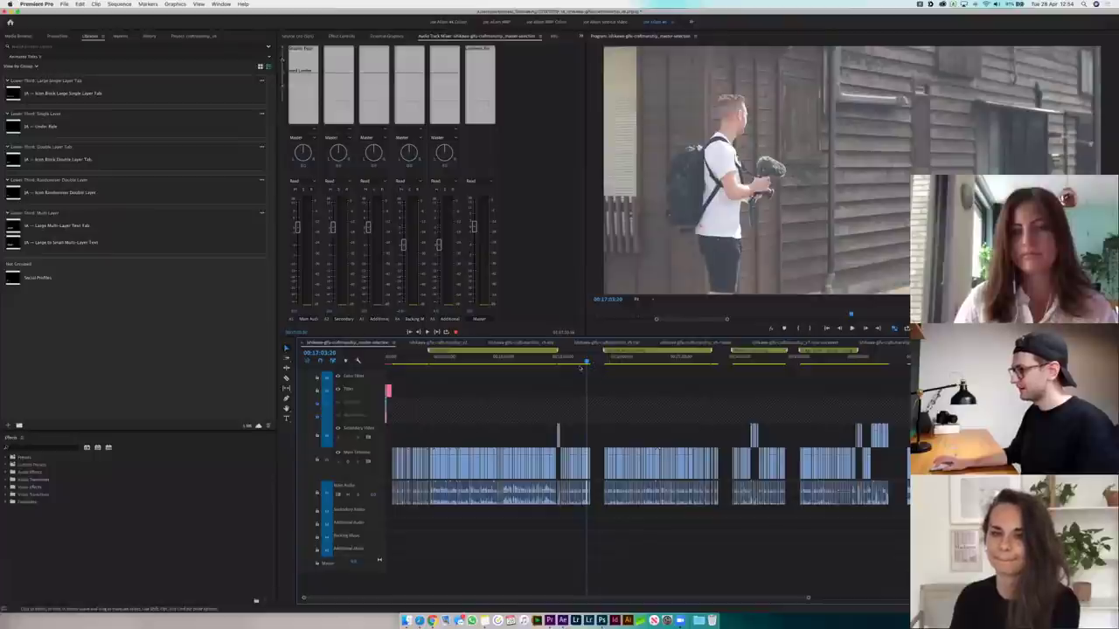
pyautogui.click(612, 391)
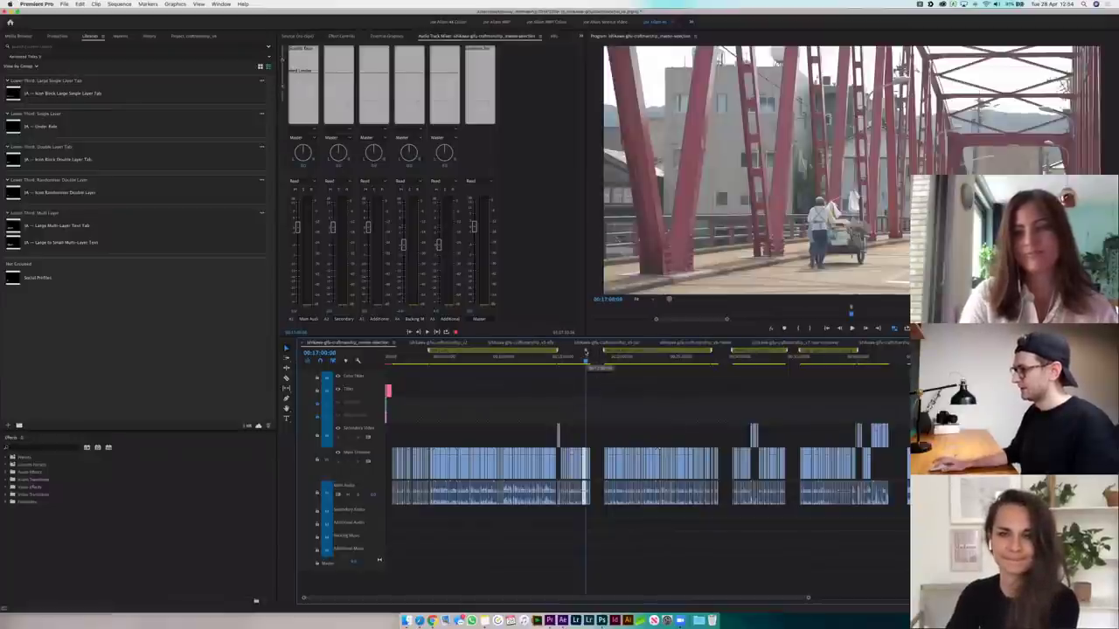
pyautogui.doubleClick(586, 353)
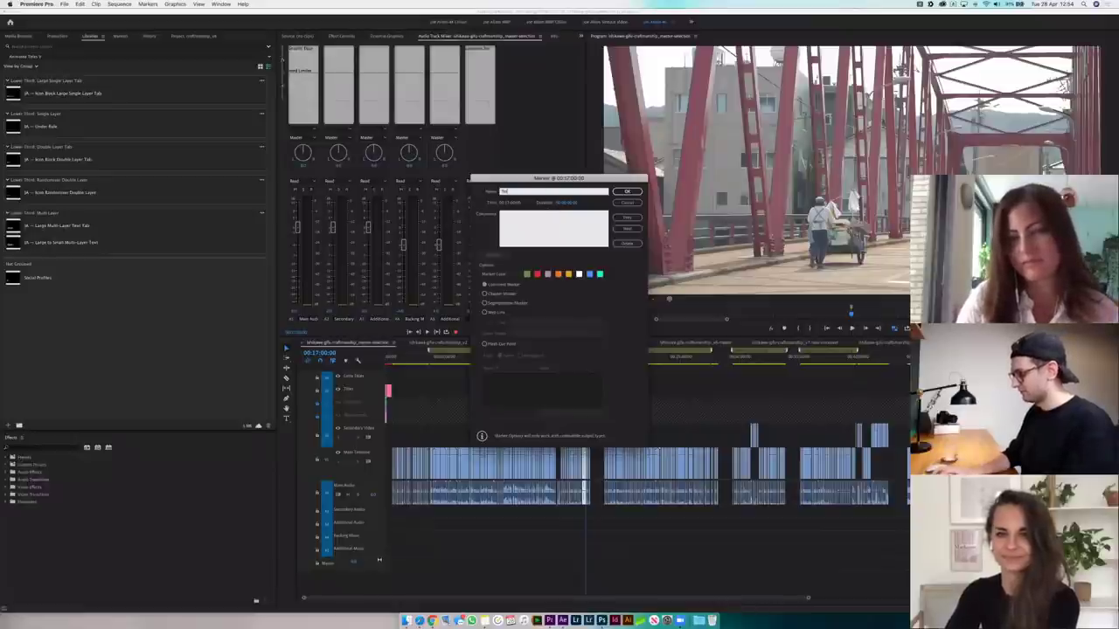
pyautogui.moveTo(539, 179); pyautogui.dragTo(538, 195)
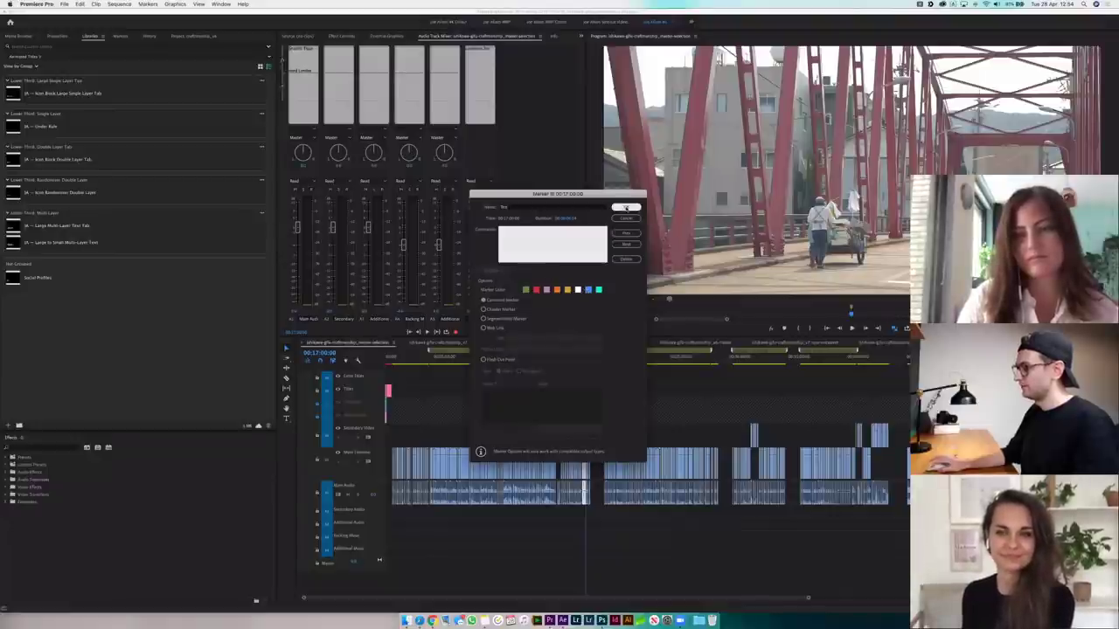
pyautogui.press('Return')
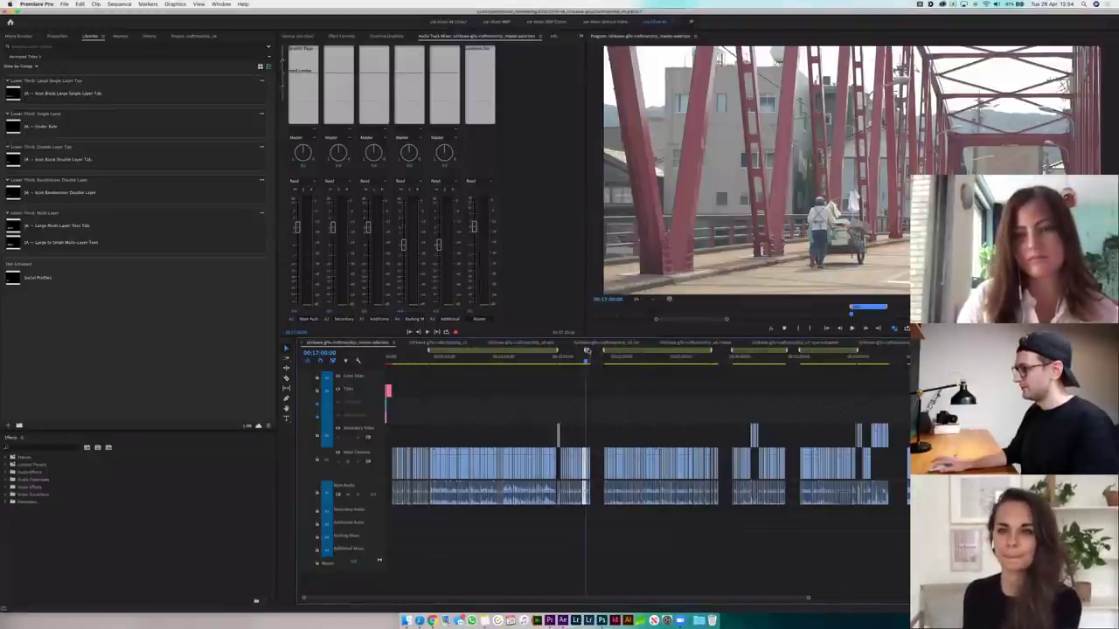
pyautogui.click(595, 352)
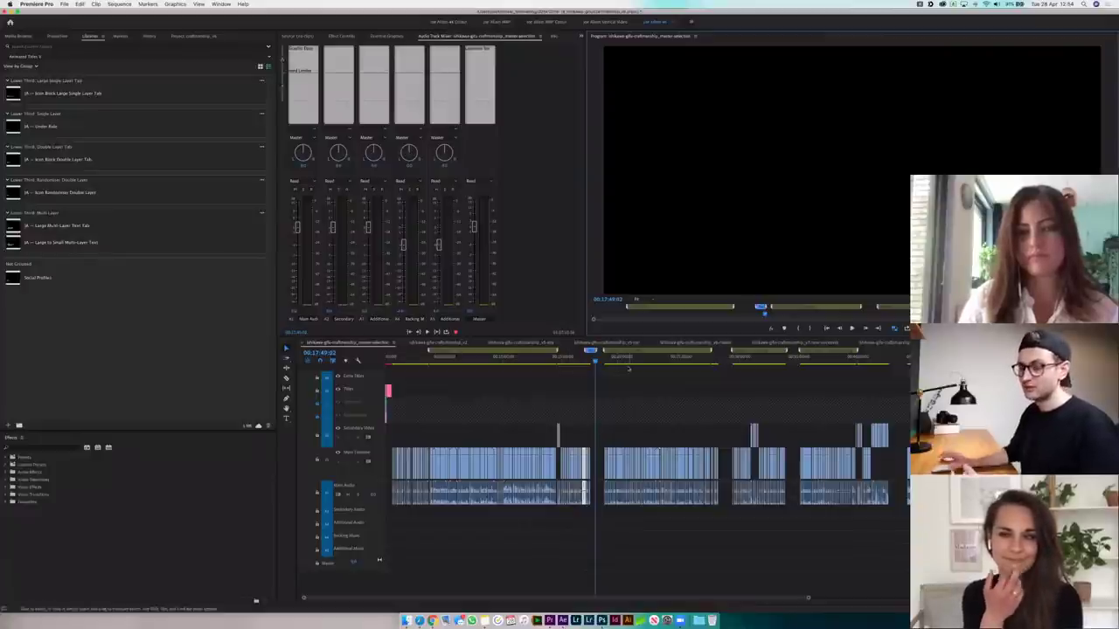
# - Preview the beginning of the second large marked section, and bring up the v7 new-voiceover sequence
pyautogui.press('Down')
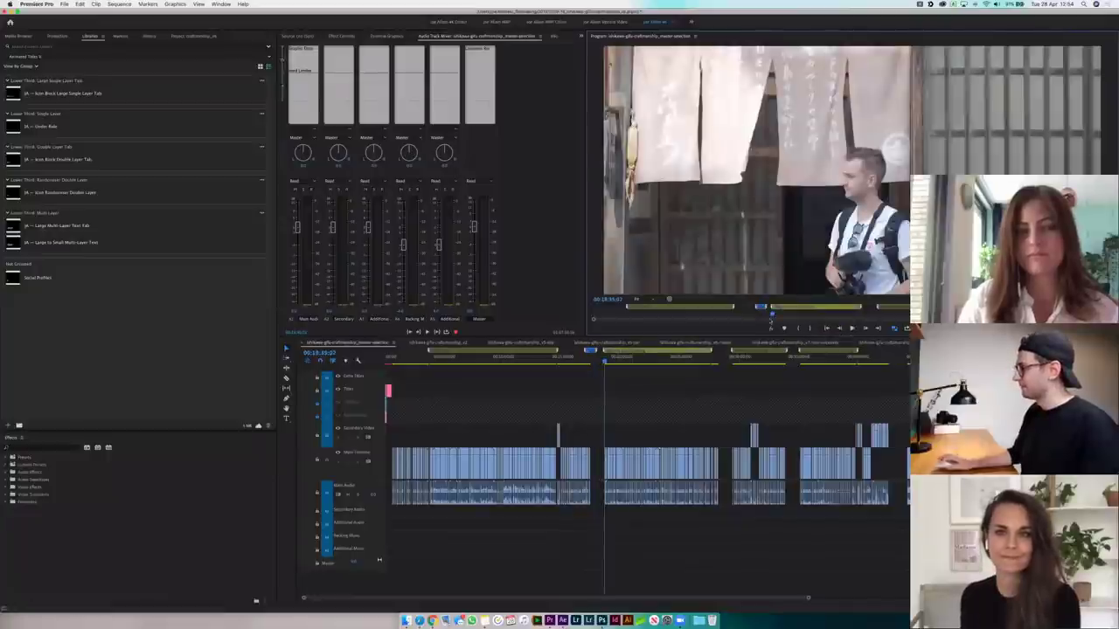
pyautogui.moveTo(614, 360); pyautogui.dragTo(636, 361)
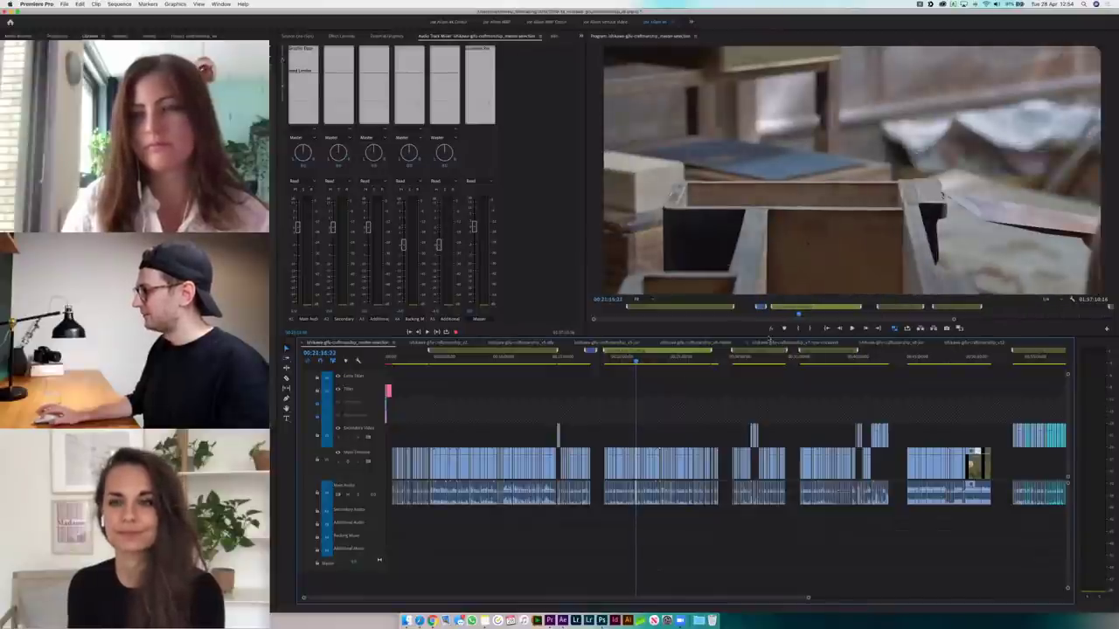
pyautogui.click(518, 343)
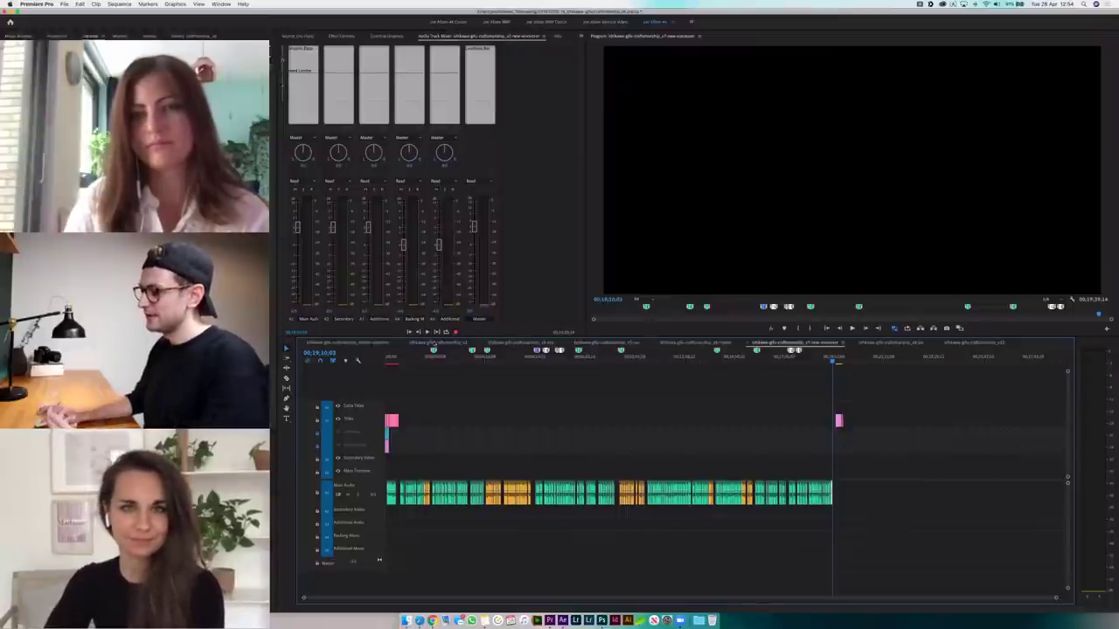
# - Open the craftmanship_v2 sequence and preview its talking-head clips toward the long clip in the later part of the timeline
pyautogui.click(434, 343)
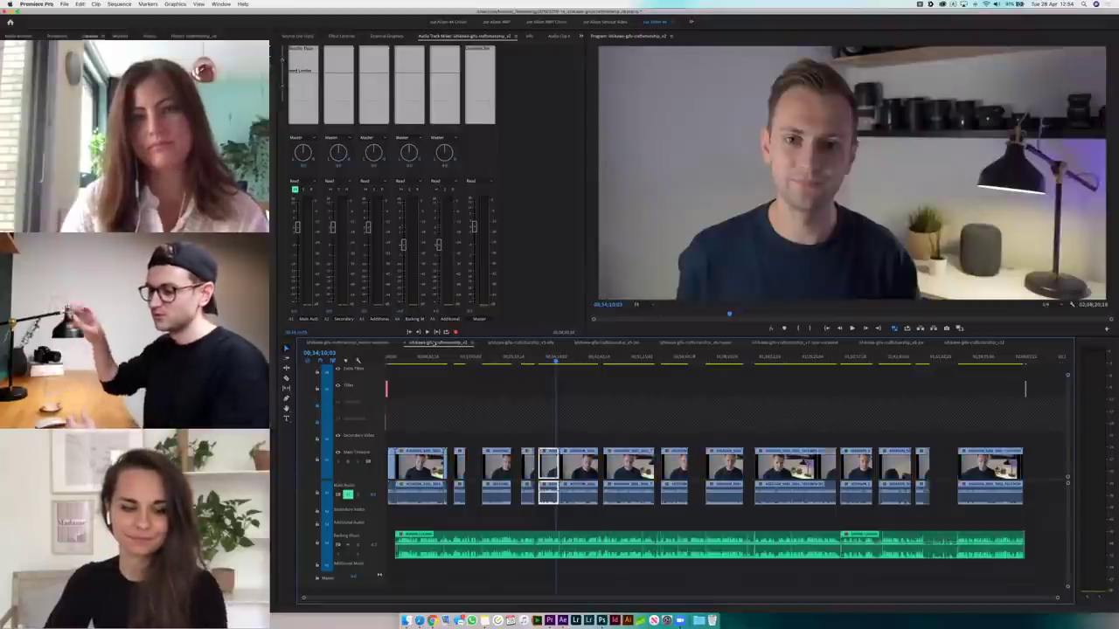
pyautogui.click(647, 397)
pyautogui.scroll(-1, 657, 378)
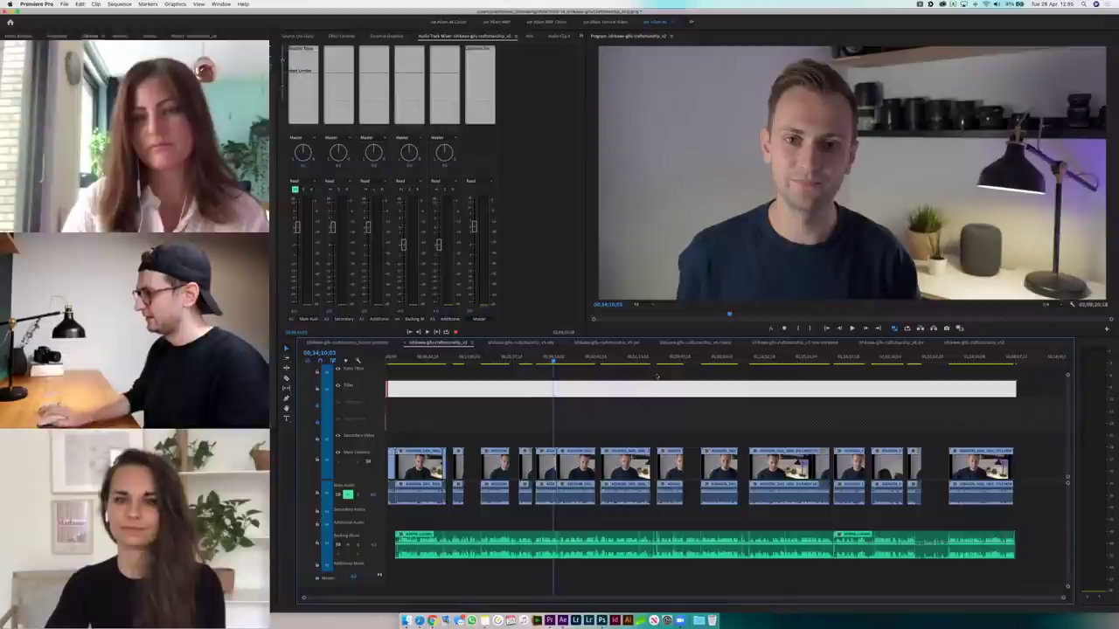
pyautogui.click(715, 360)
pyautogui.click(757, 360)
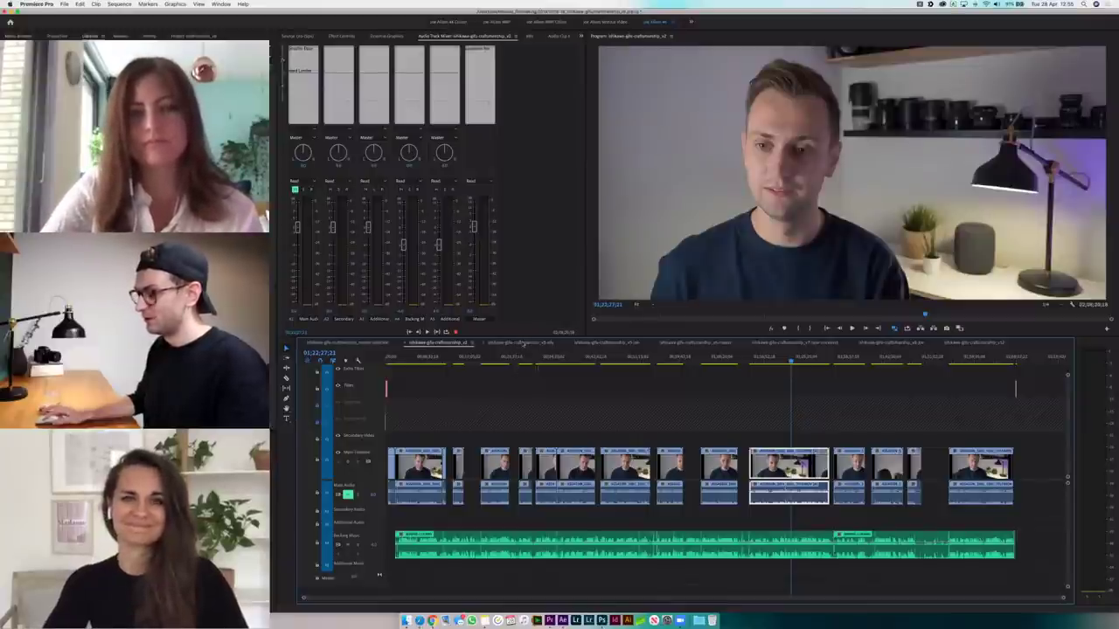
# - Open the craftmanship sequence following v2 and review its edit from the presenter's opening to the b-roll-only section
pyautogui.click(522, 342)
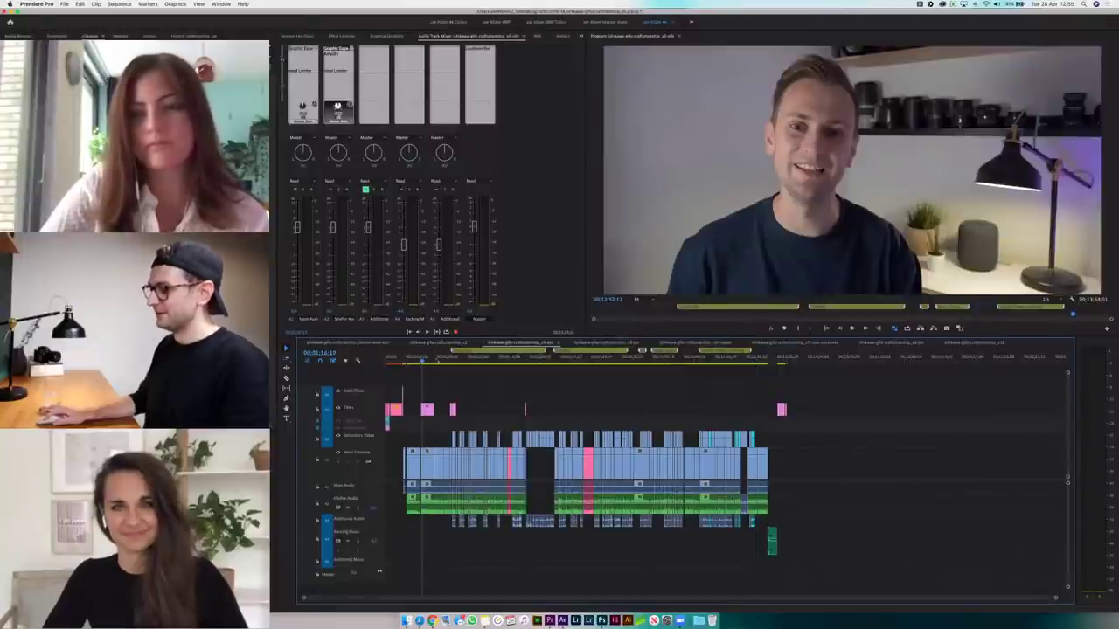
pyautogui.click(437, 359)
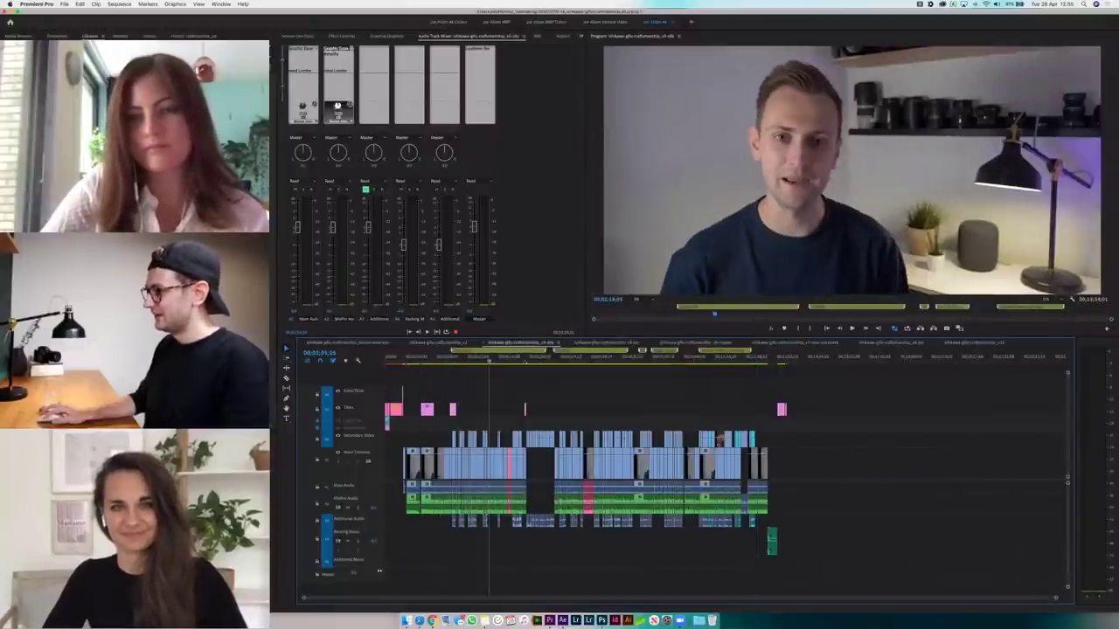
pyautogui.click(526, 358)
pyautogui.moveTo(528, 361); pyautogui.dragTo(528, 361)
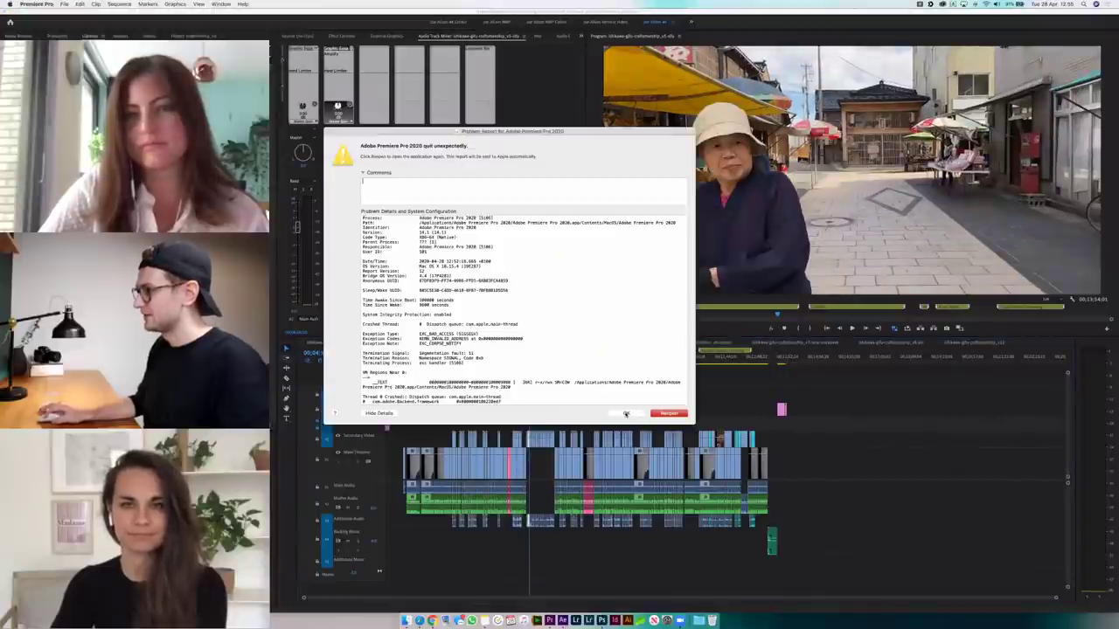
# - Dismiss both crash reports and preview the b-roll-only section through to the presenter's next talking-head clip
pyautogui.press('Return')
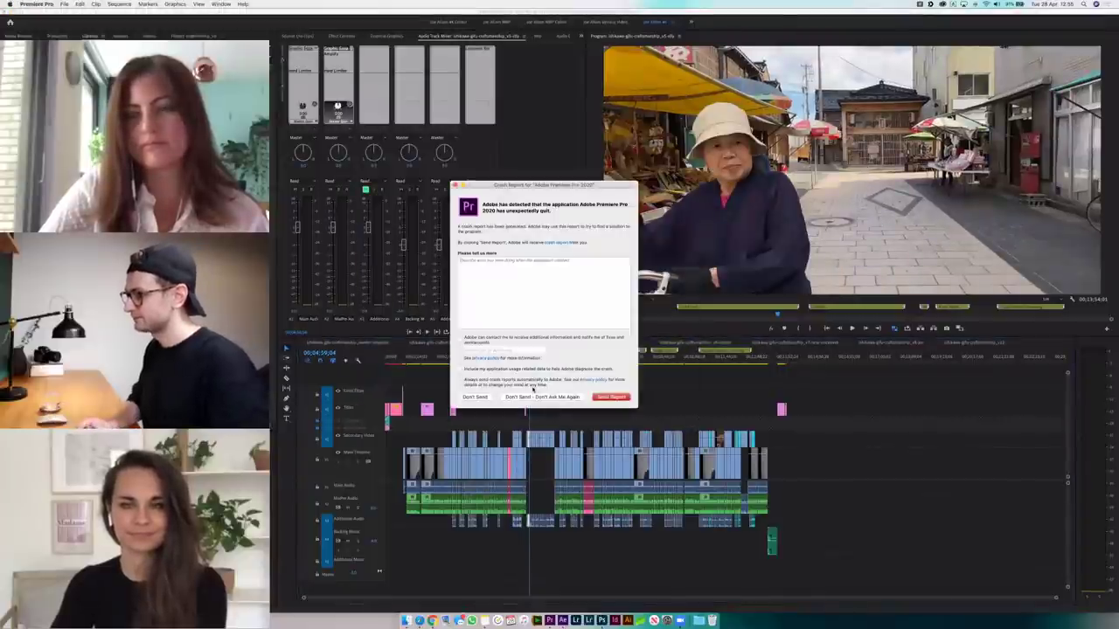
pyautogui.click(578, 398)
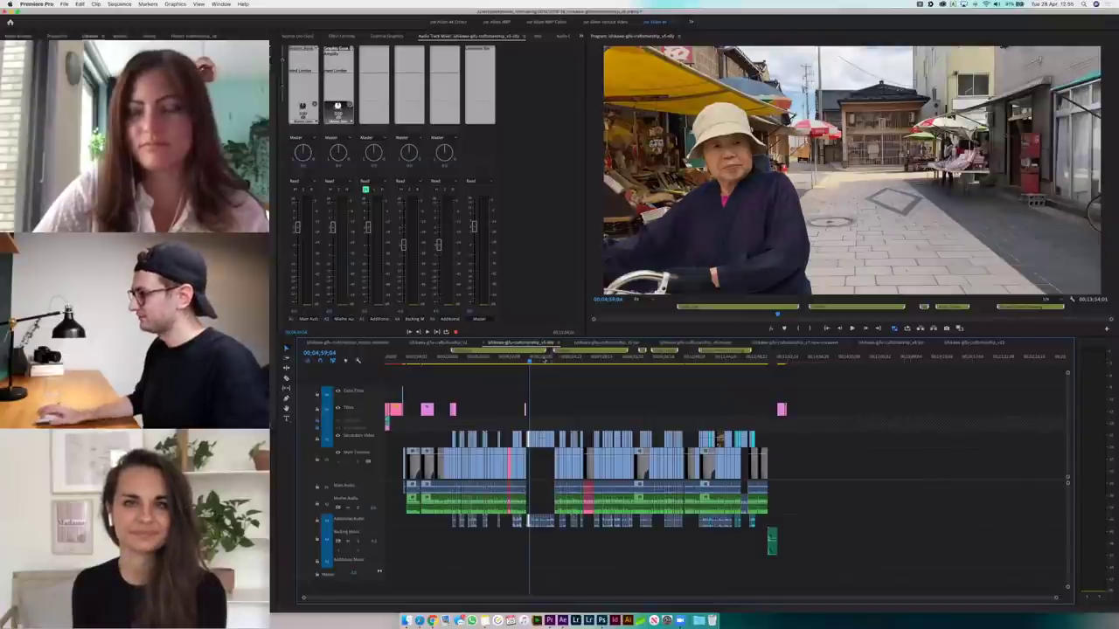
pyautogui.moveTo(530, 361); pyautogui.dragTo(549, 362)
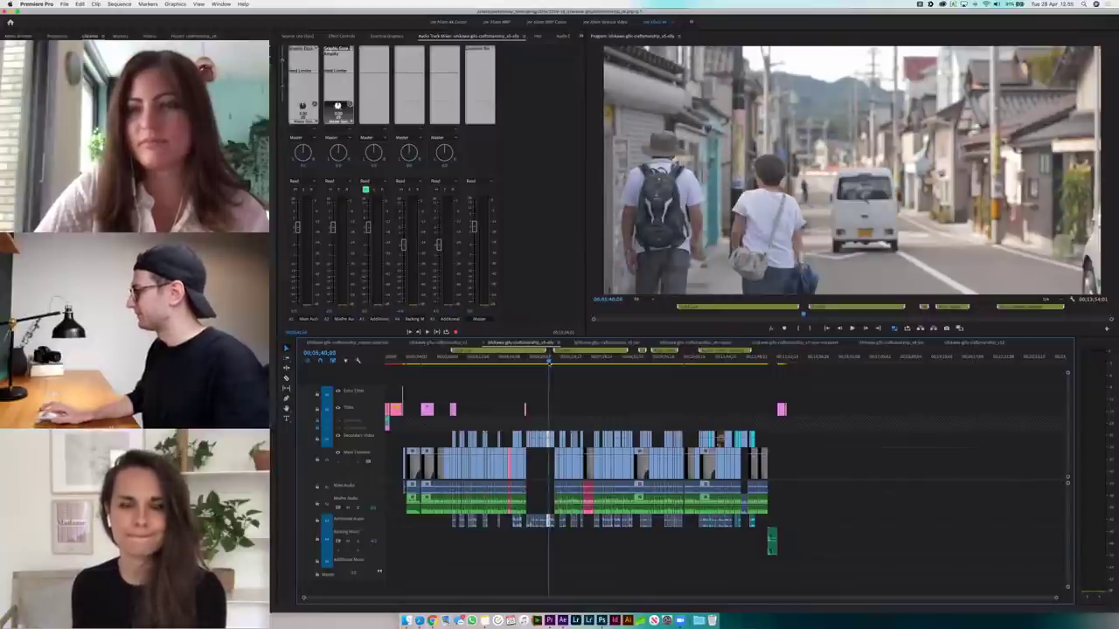
pyautogui.moveTo(549, 362); pyautogui.dragTo(558, 362)
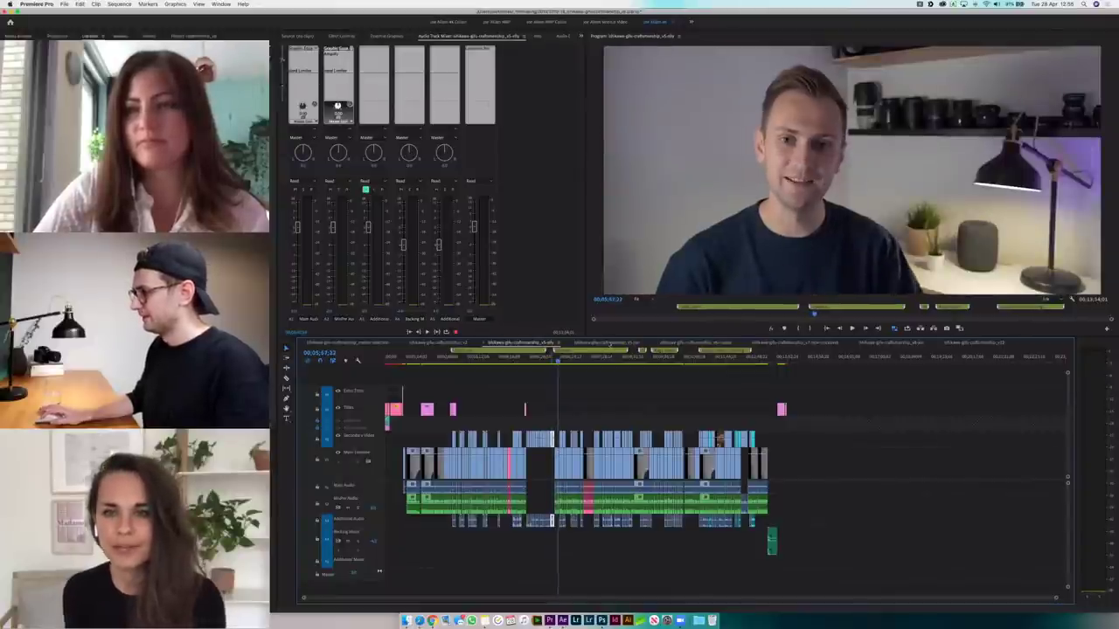
# - Open the craftmanship_v5 sequence and place the playhead within the first half of its large titled clip block
pyautogui.click(607, 343)
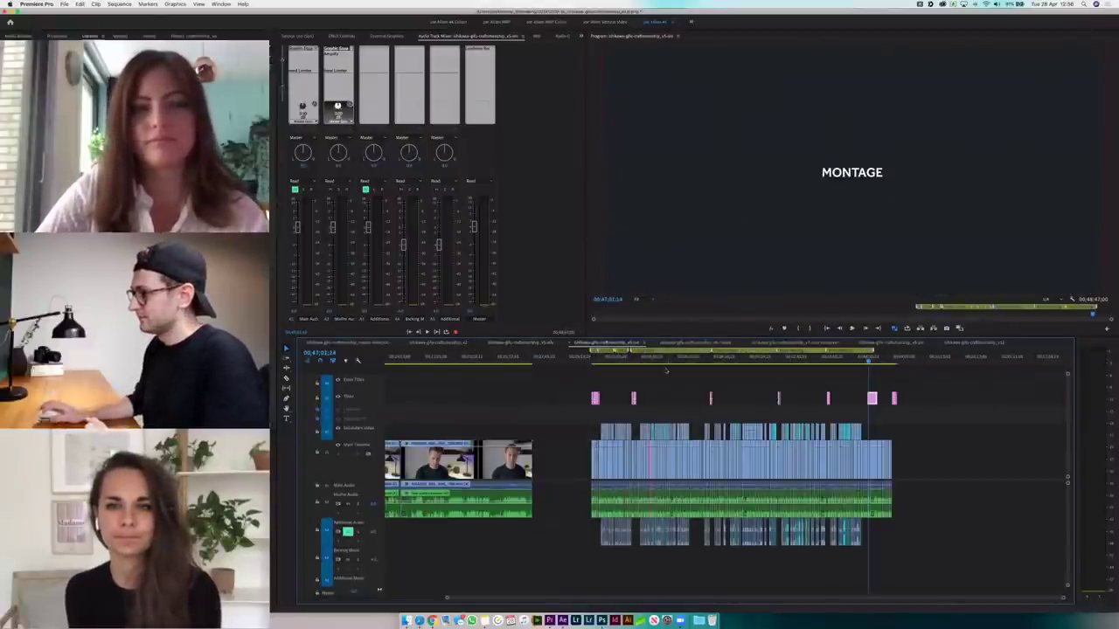
pyautogui.click(695, 359)
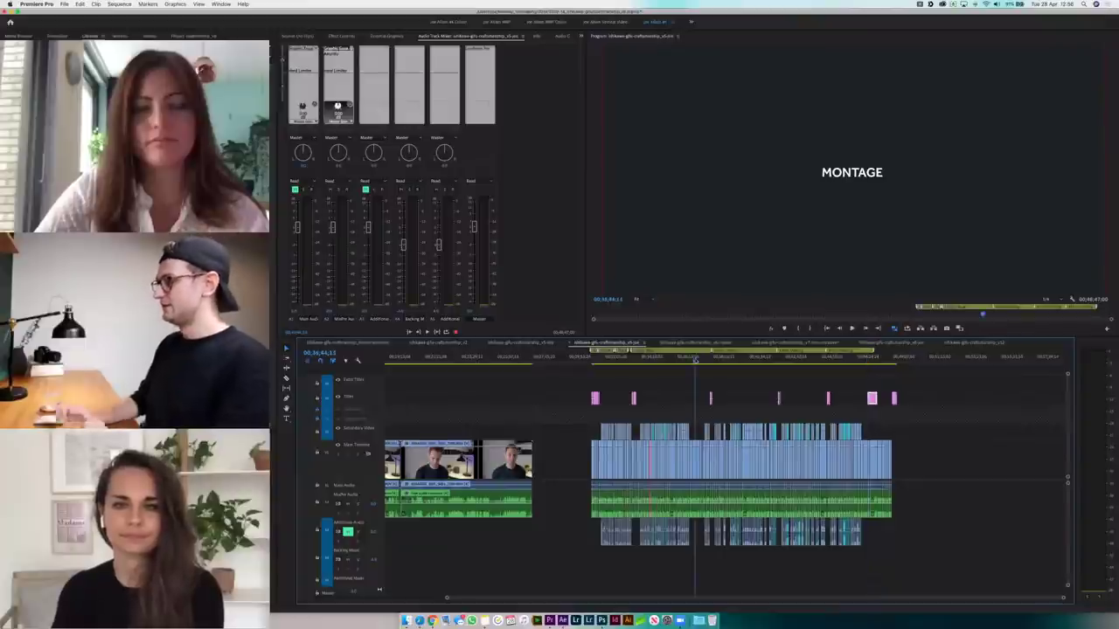